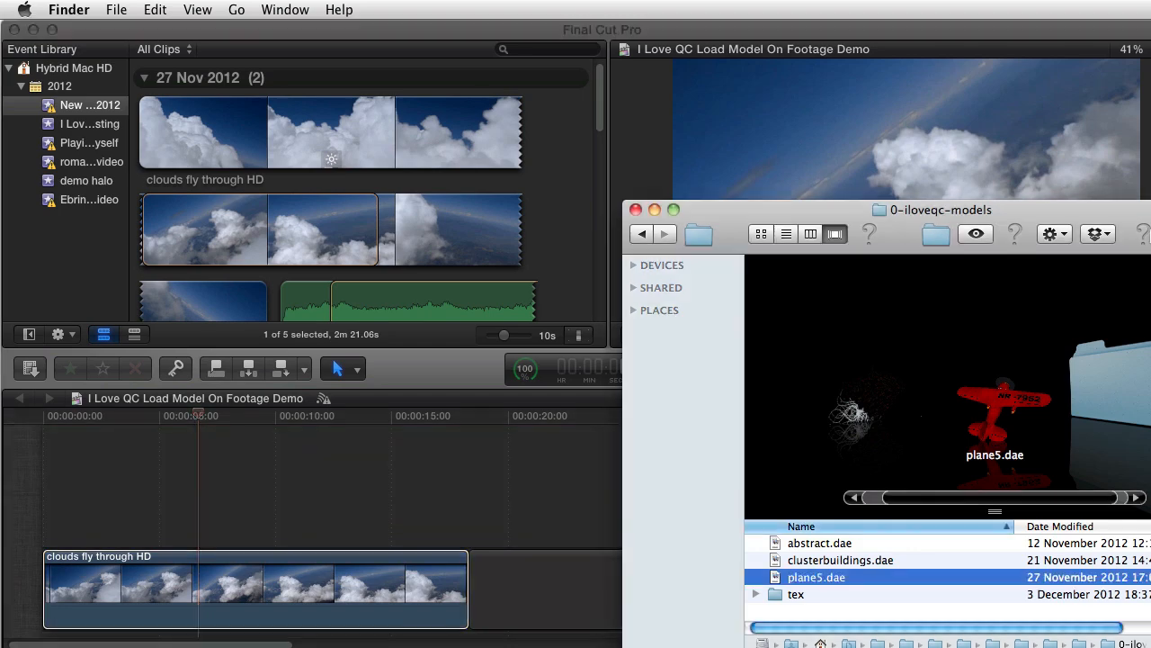
Step: Apply the I Love QC effect 3D Load Model On Footage to the clouds fly through HD clip and display its parameters
left_click_drag(1139, 212, 926, 128)
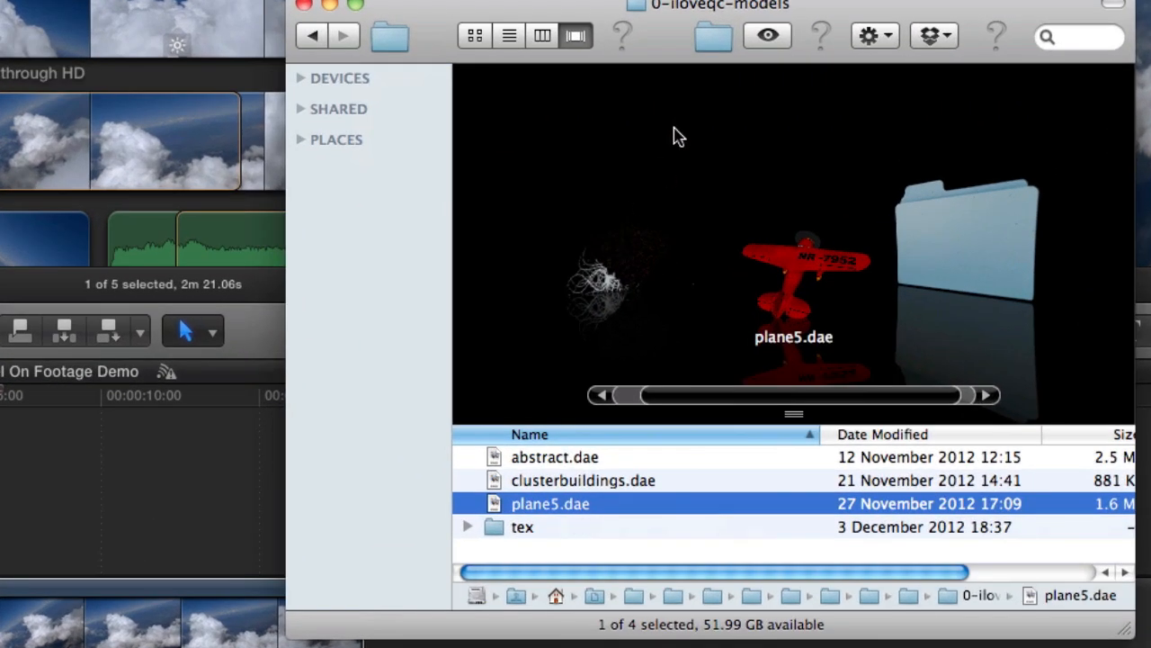
left_click_drag(542, 7, 956, 126)
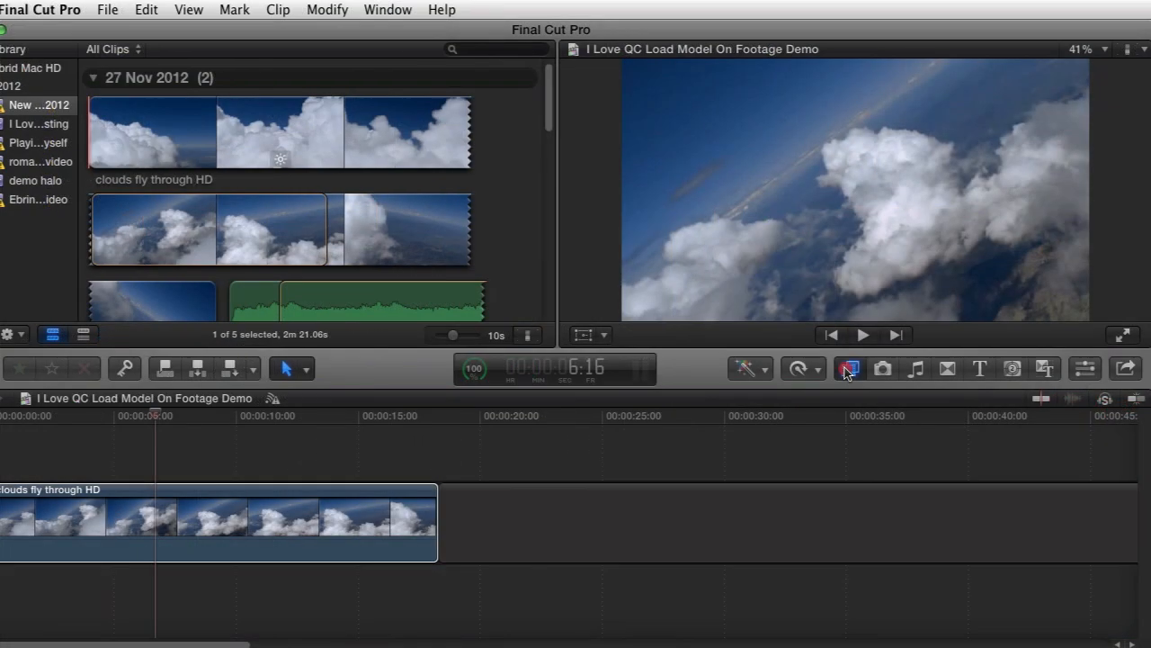
left_click(846, 371)
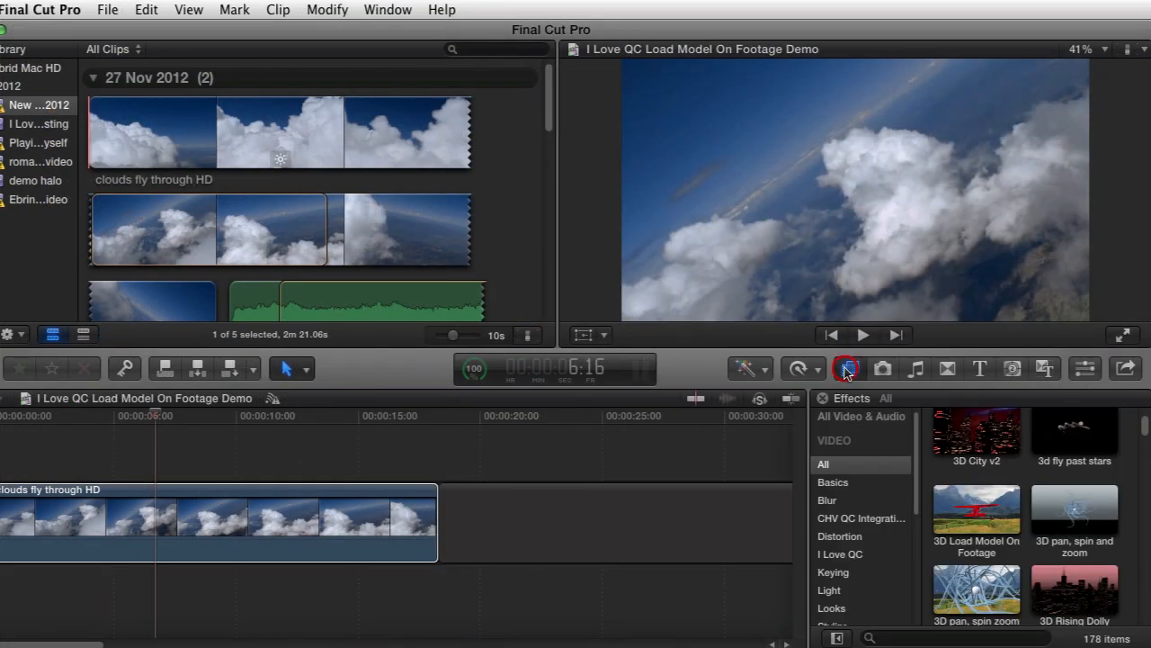
left_click(842, 554)
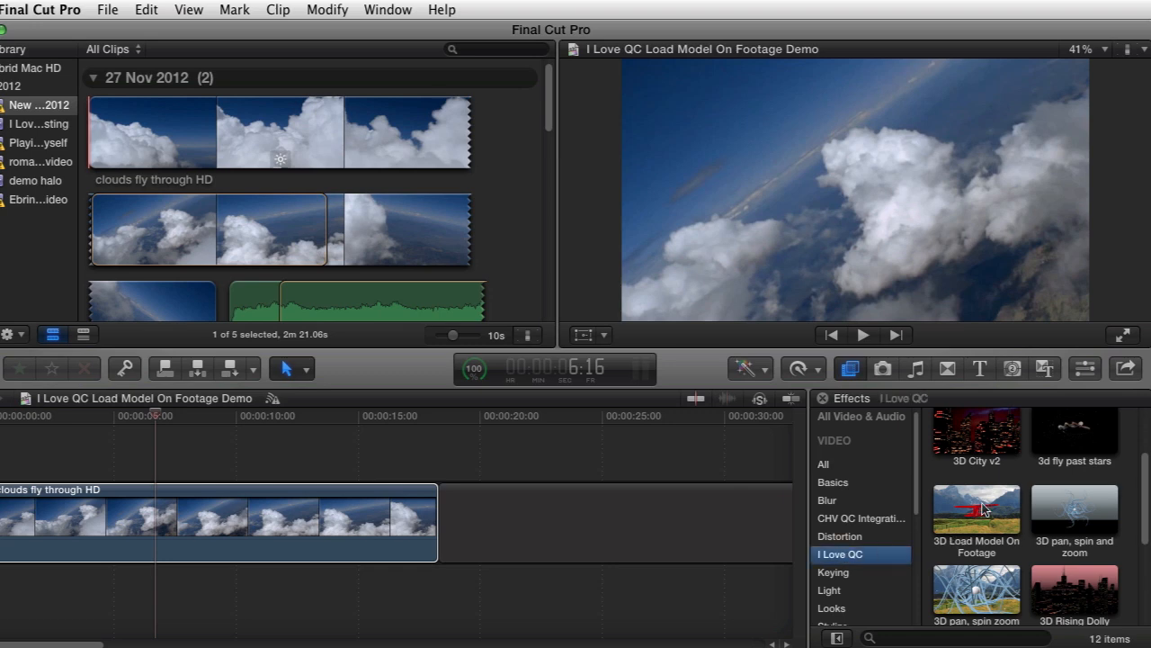
left_click_drag(982, 509, 283, 521)
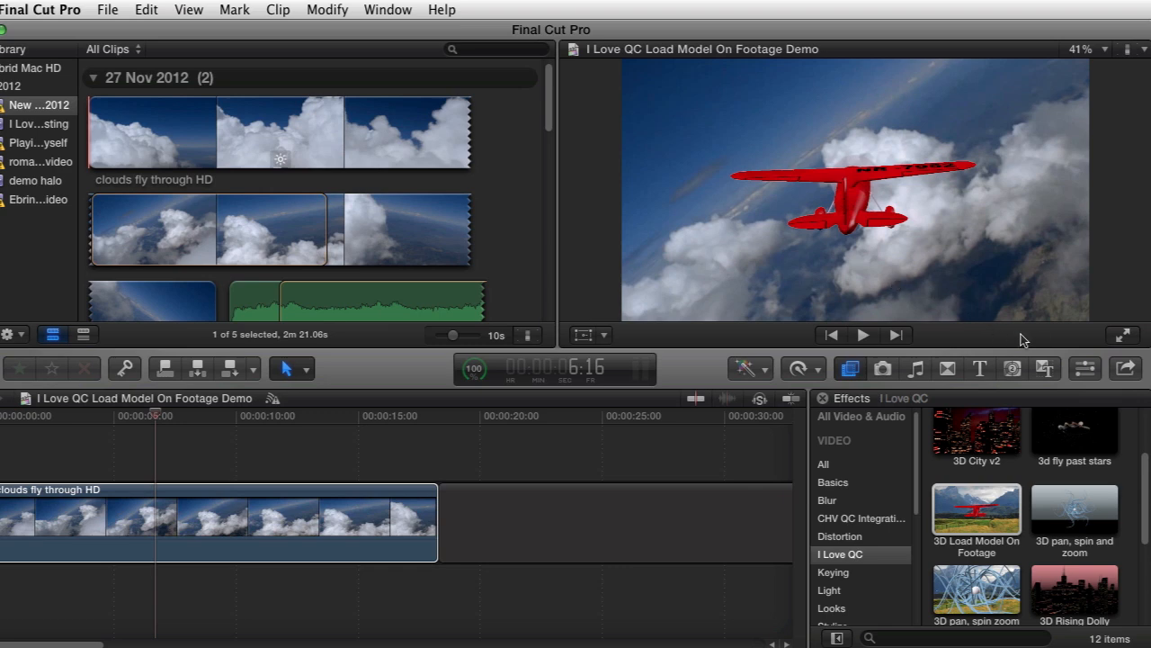
left_click(1085, 371)
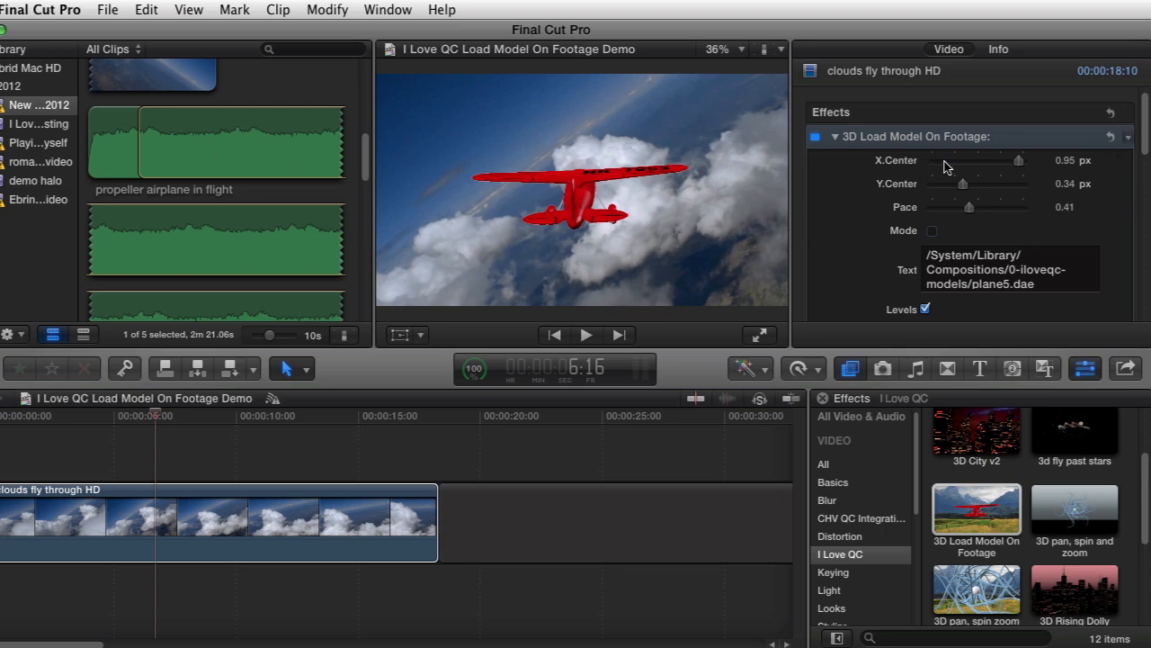
scroll(1148, 140, "down", 2)
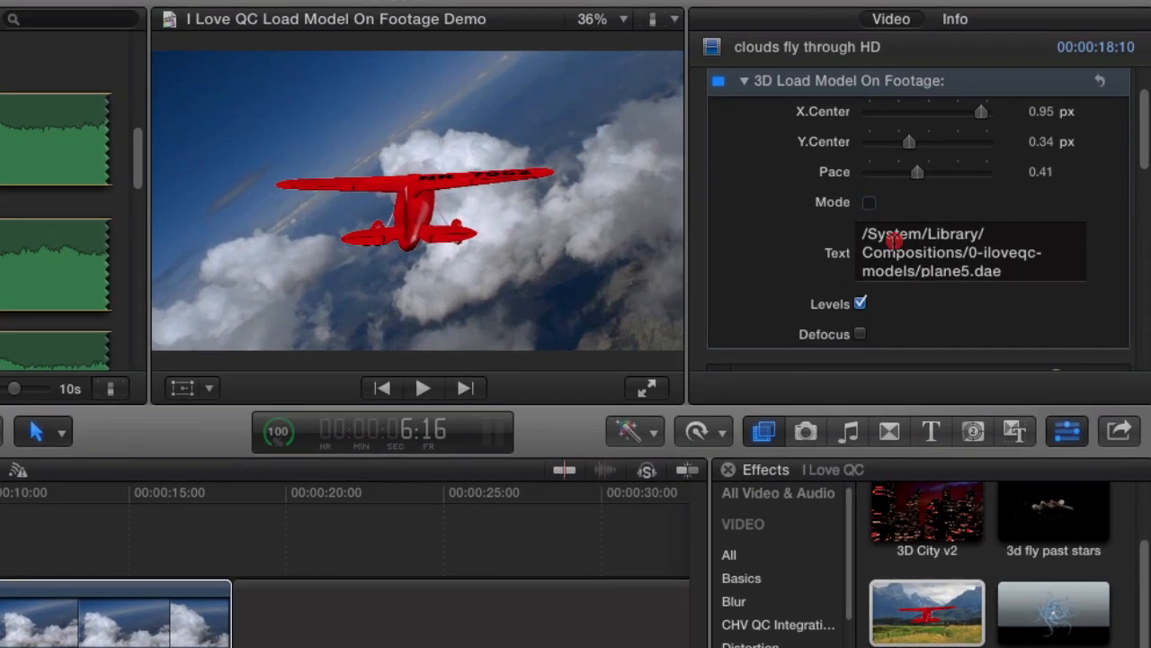
Step: Replace the model path in the effect's Text parameter with the path of abstract.dae from the 0-iloveqc-models folder
left_click(895, 239)
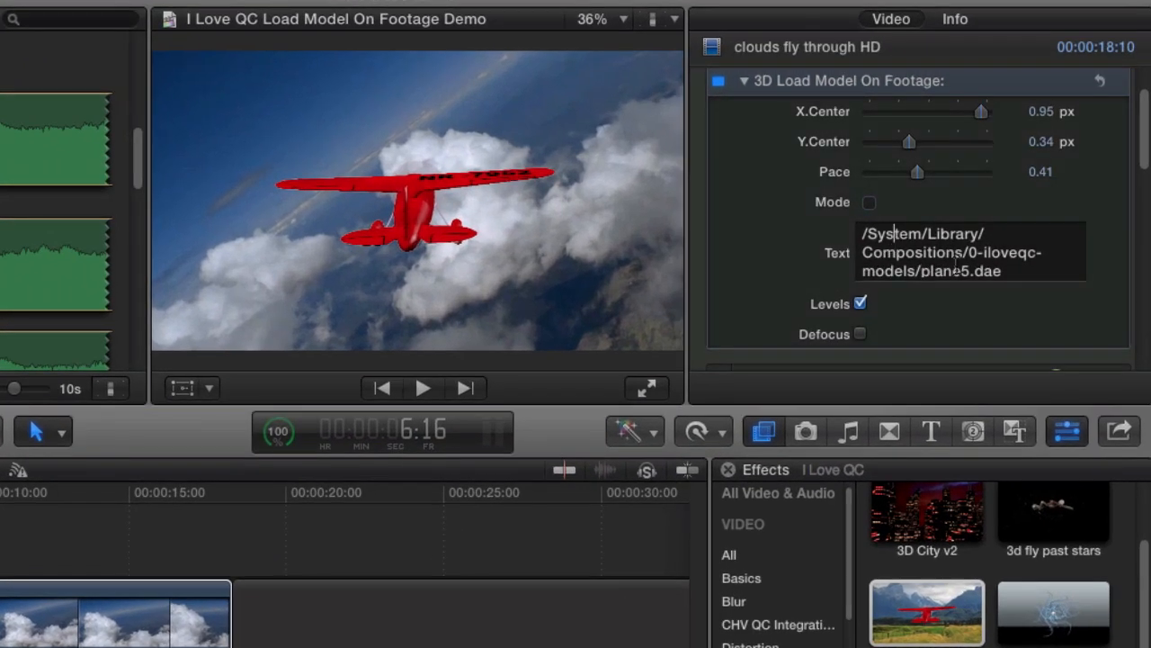
left_click_drag(1005, 273, 841, 232)
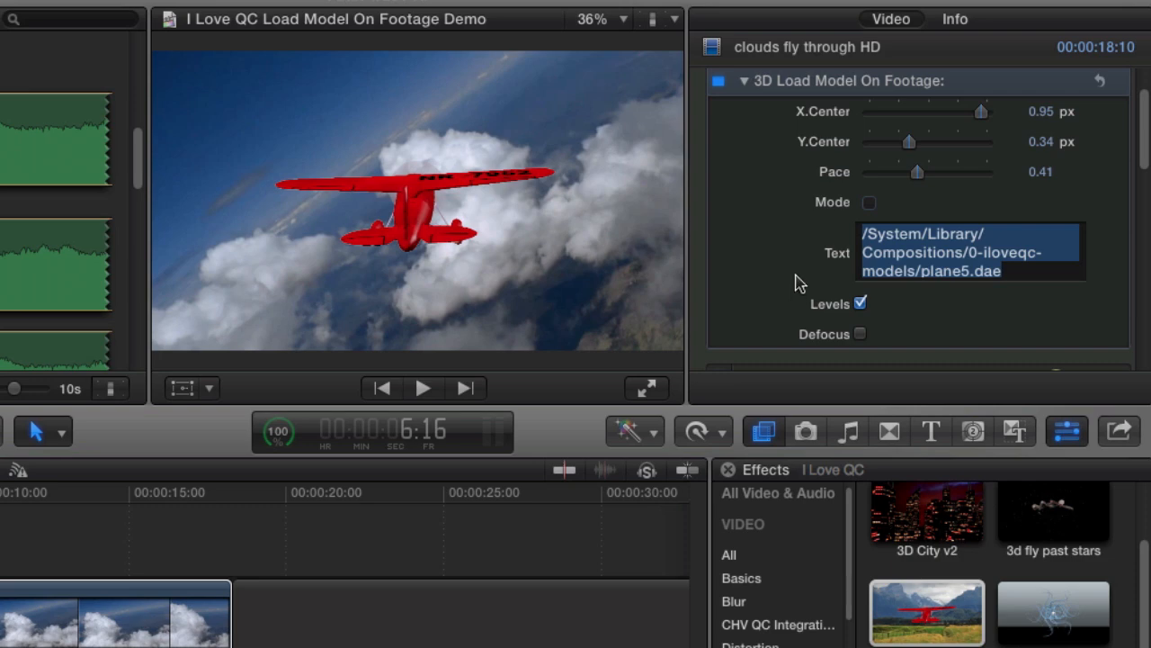
key("BackSpace")
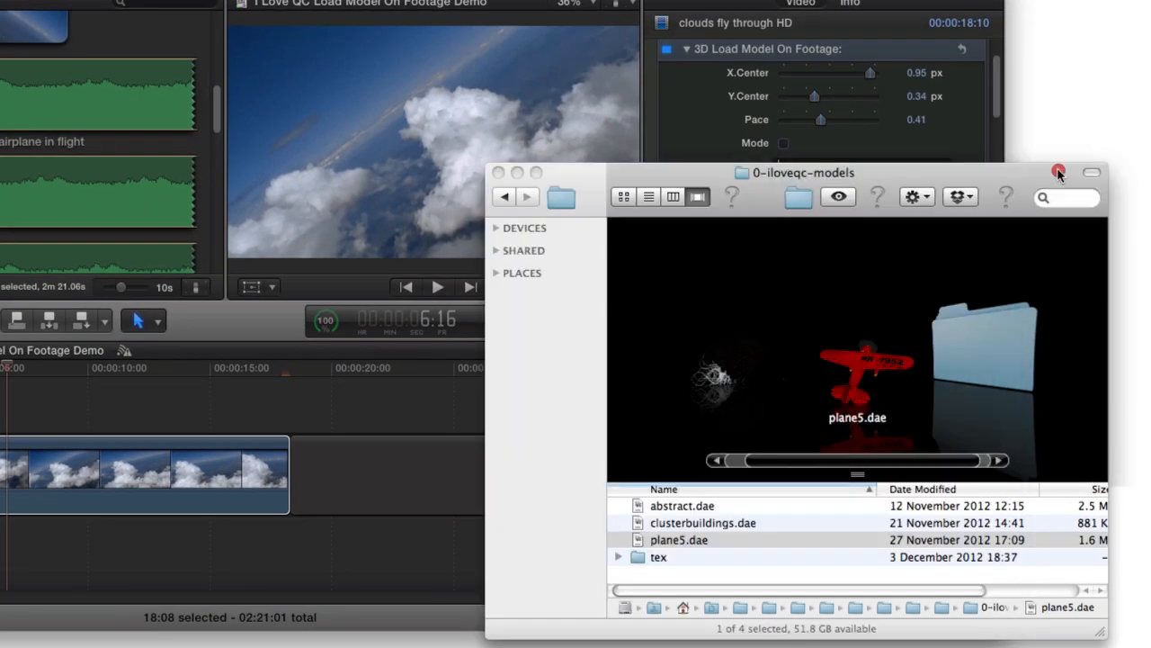
left_click_drag(997, 174, 936, 297)
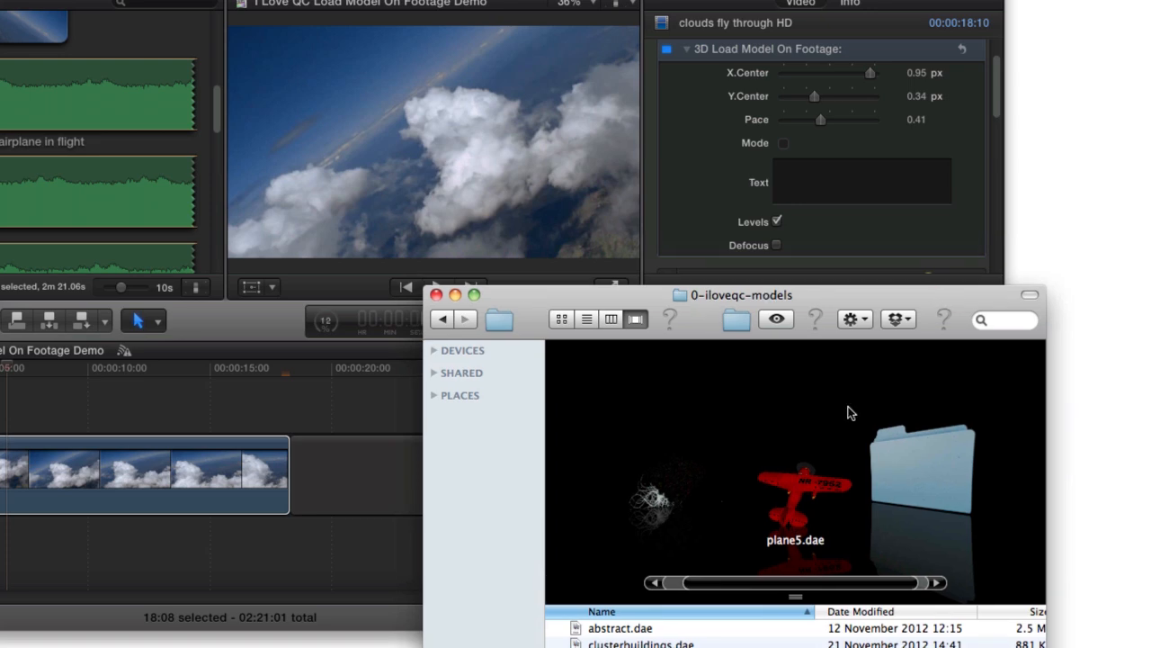
left_click_drag(638, 635, 803, 180)
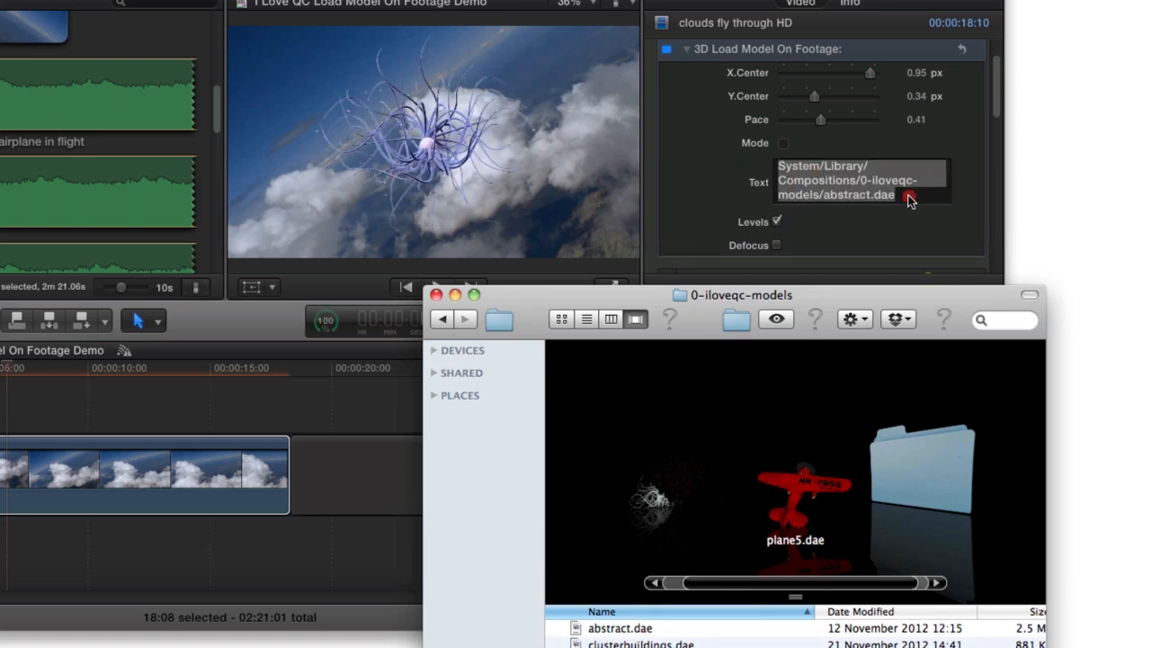
Step: Replace the effect's Text path with System/Library/Compositions/0-iloveqc-models/plane5.dae, obtaining the file's path through Spotlight
left_click(910, 200)
key("BackSpace")
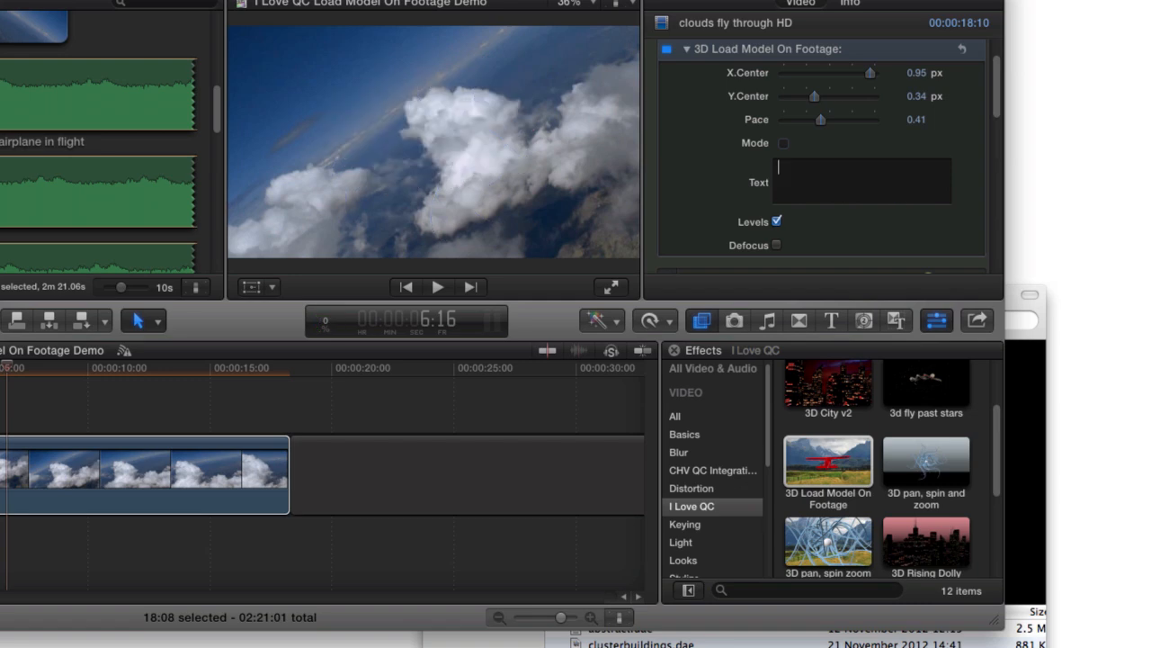
left_click(1016, 293)
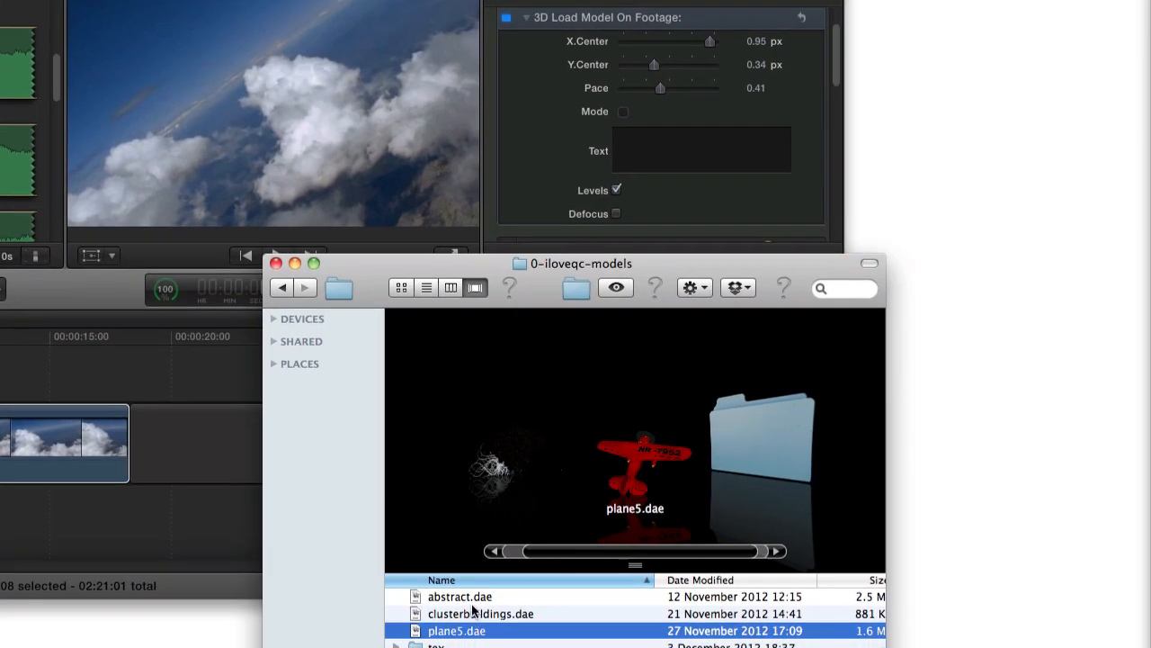
left_click_drag(474, 635, 794, 32)
key("super+space")
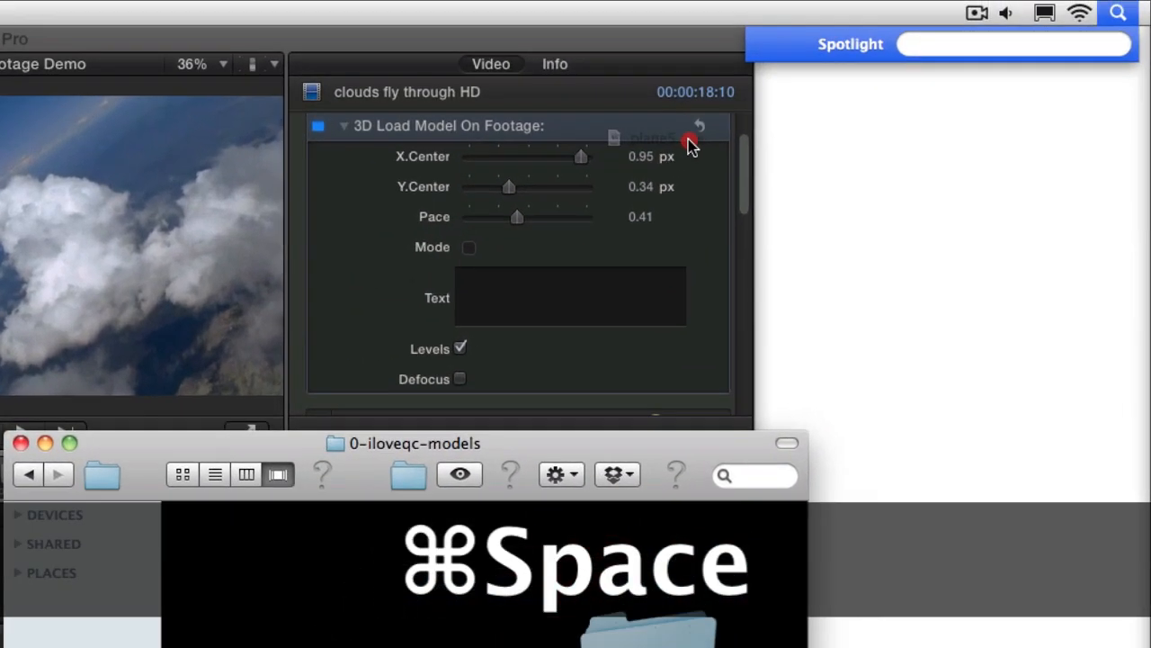
left_click_drag(690, 144, 941, 45)
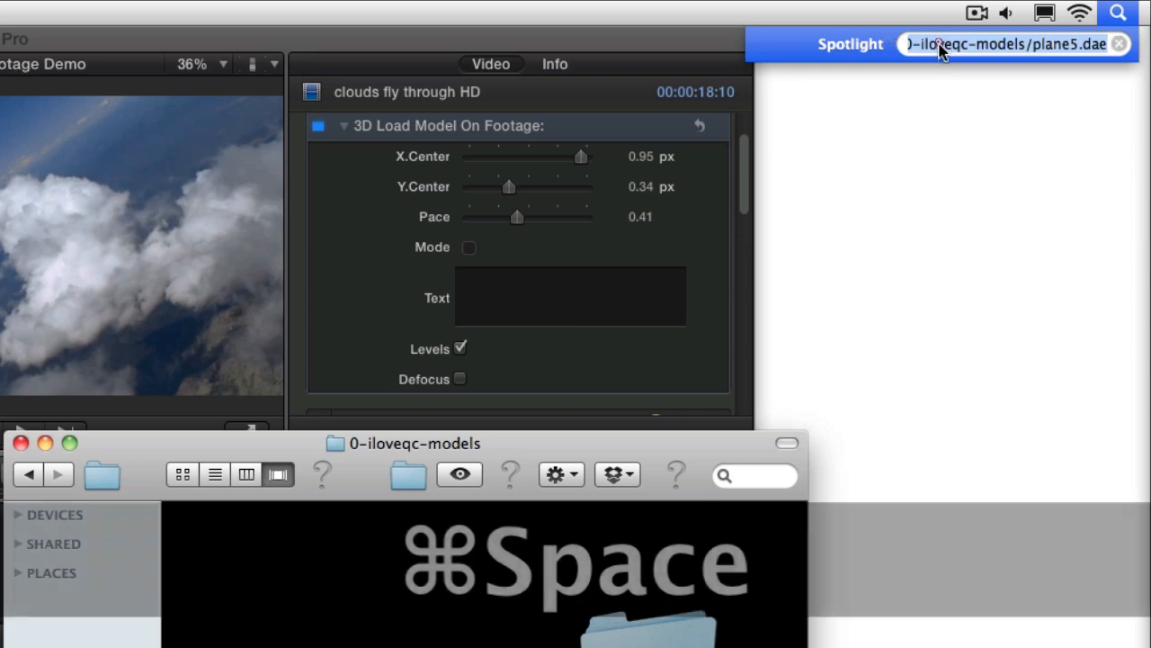
key("super+x")
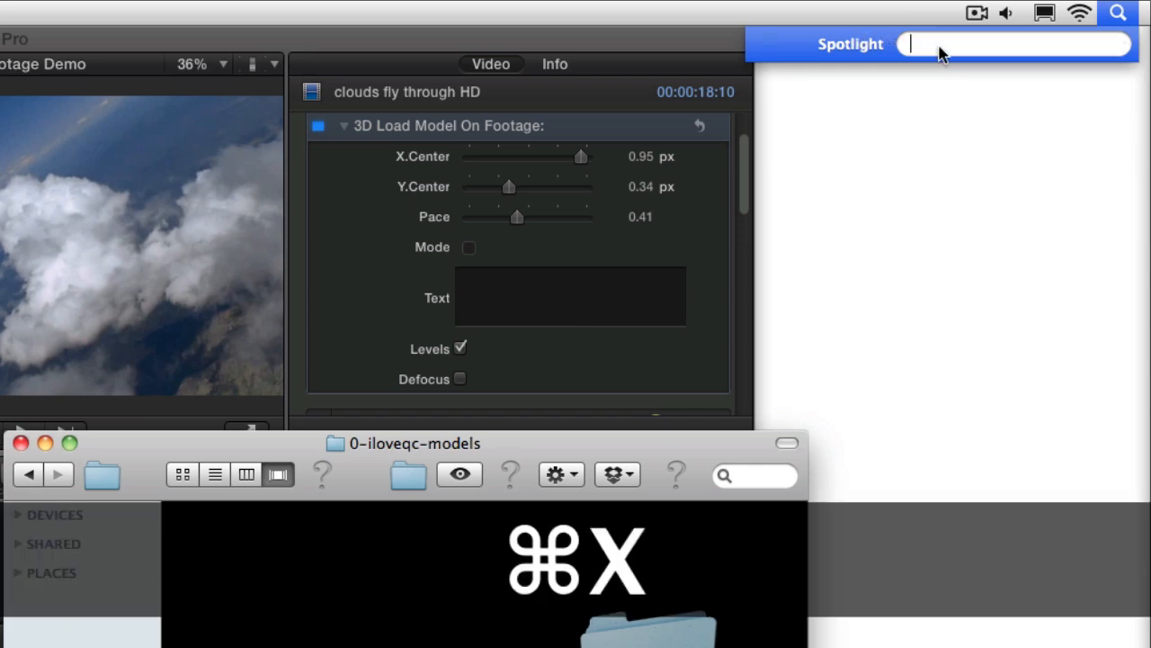
left_click(545, 294)
key("super+v")
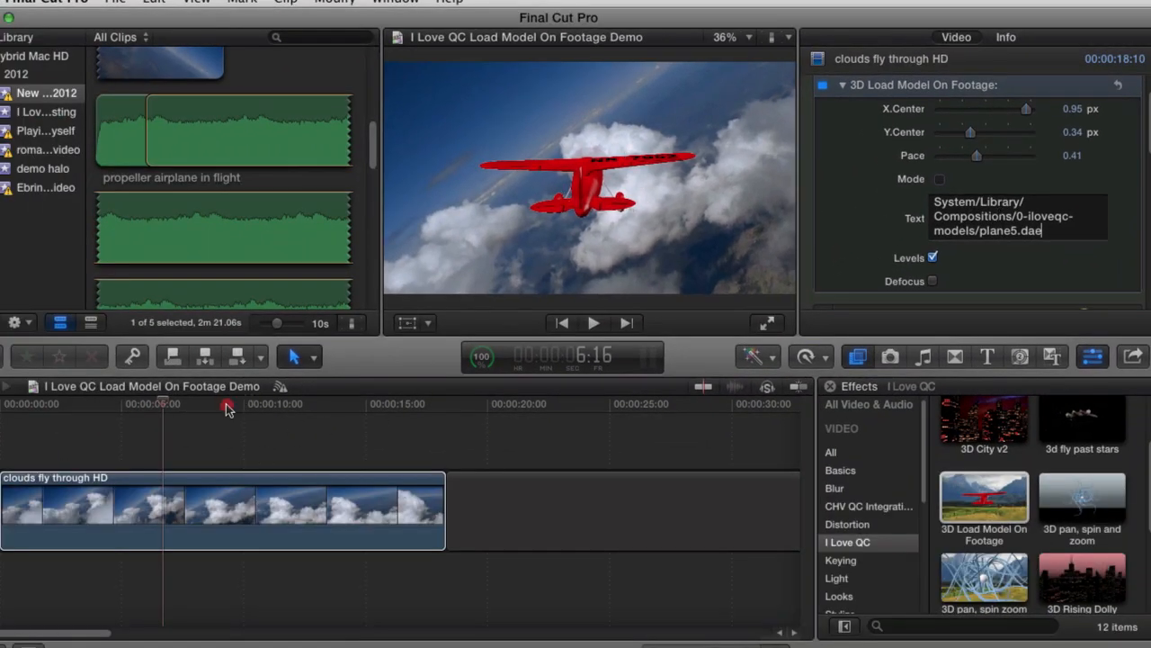
Step: At 8:01 in the timeline, set the effect's X.Center to 0.91 px, Y.Center to 0.39 px and Pace to 0.46
left_click(197, 419)
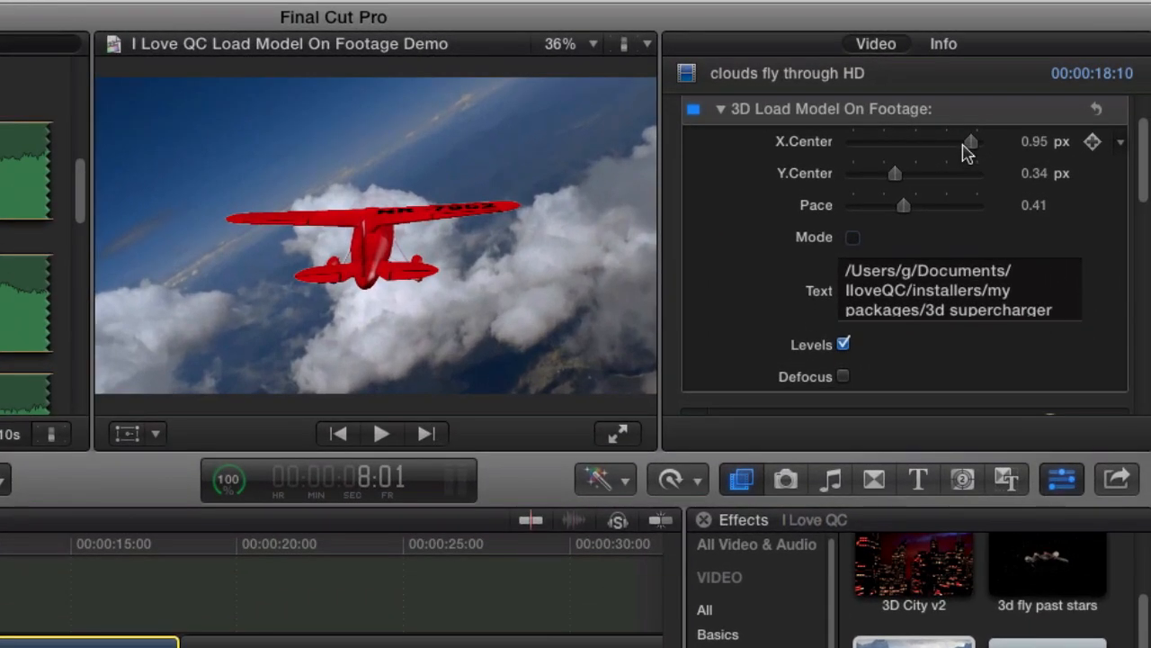
left_click_drag(1025, 109, 1024, 110)
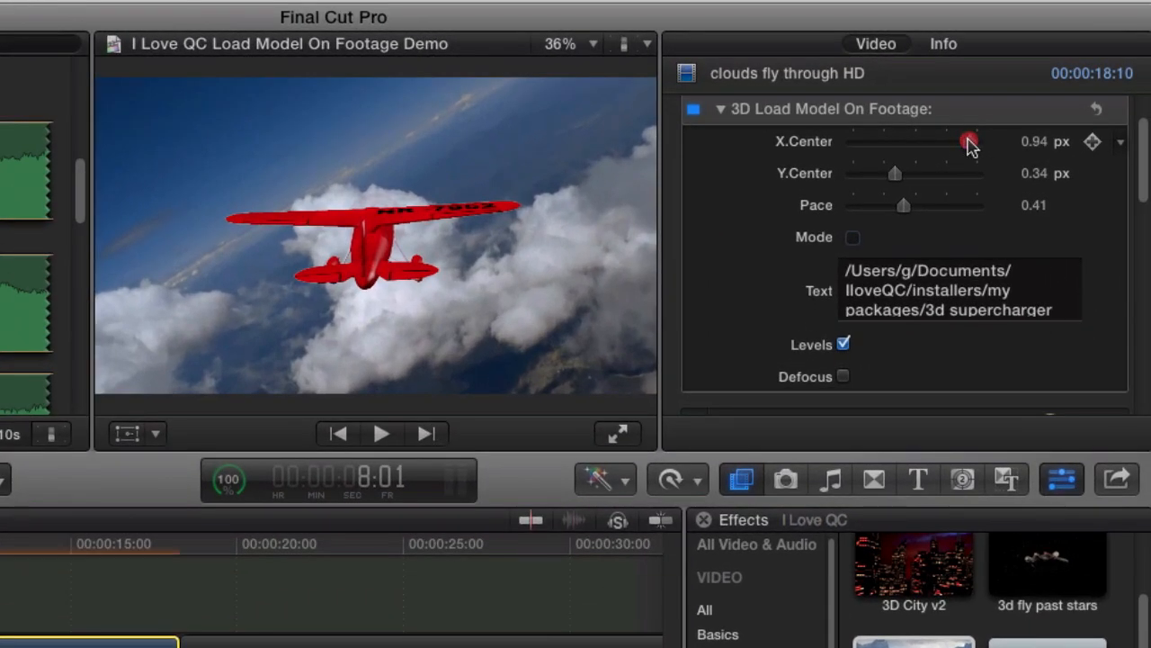
left_click_drag(970, 145, 968, 146)
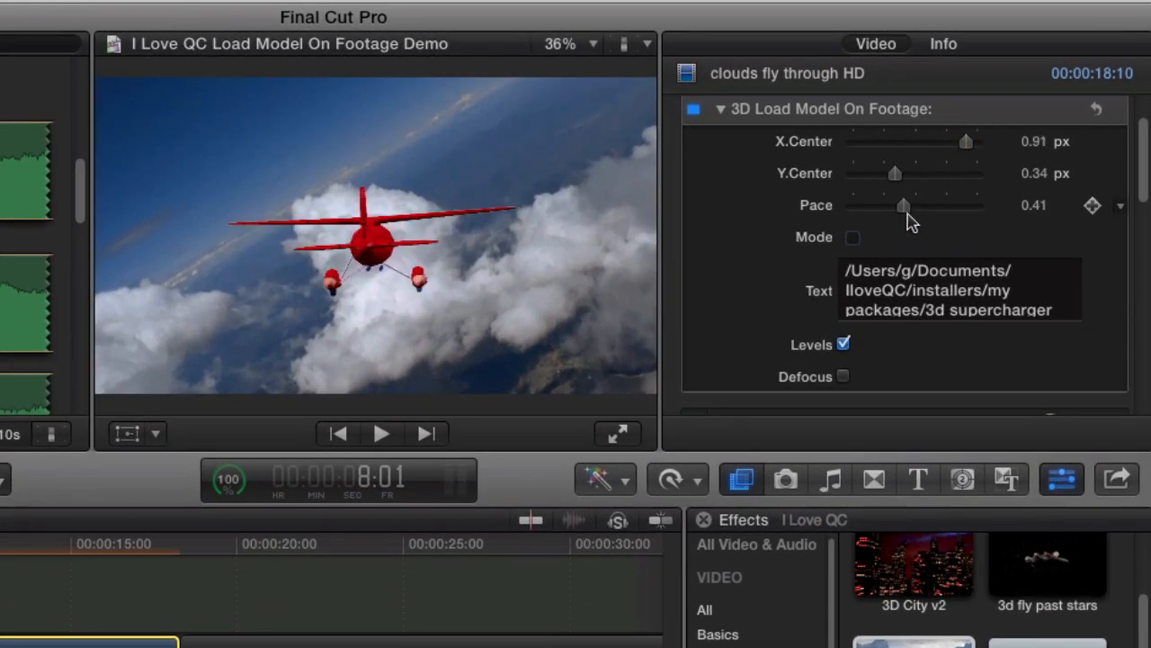
left_click_drag(904, 206, 905, 175)
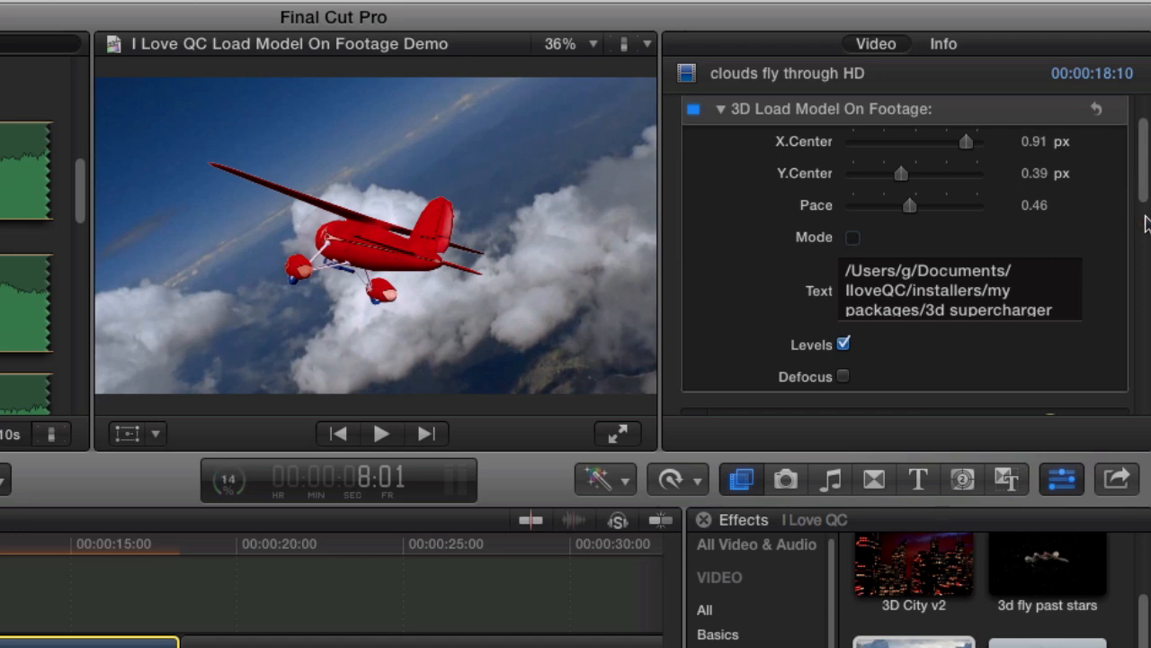
Step: Switch the effect's Mode option on and back off to compare the plane's appearance
scroll(1145, 201, "down", 3)
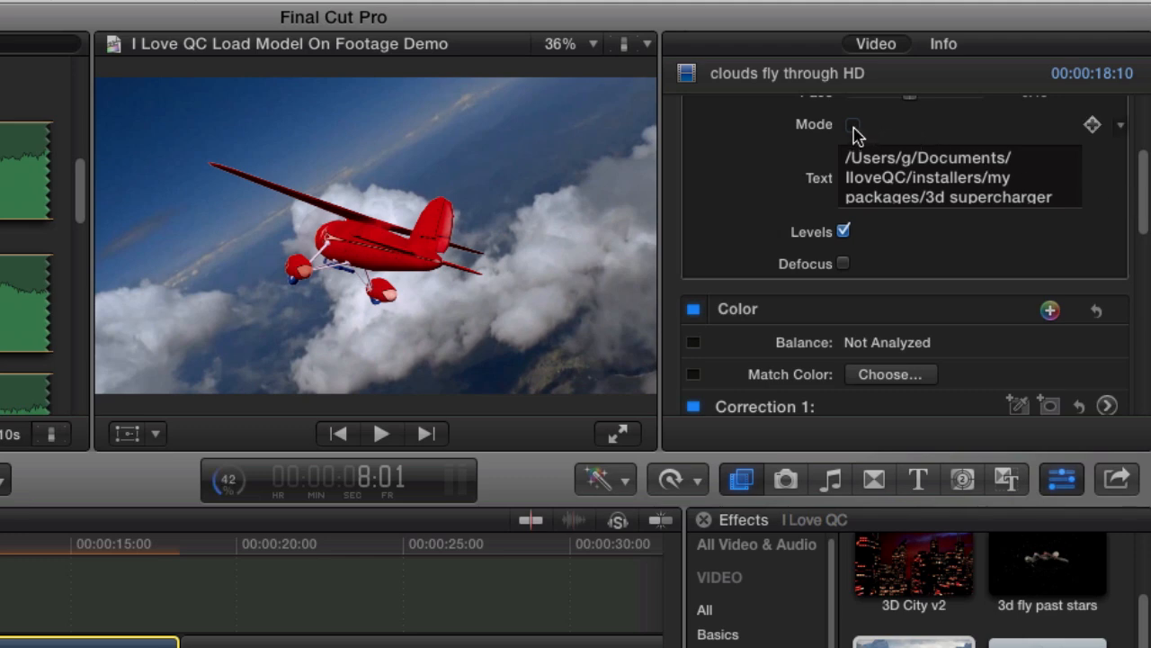
left_click(853, 126)
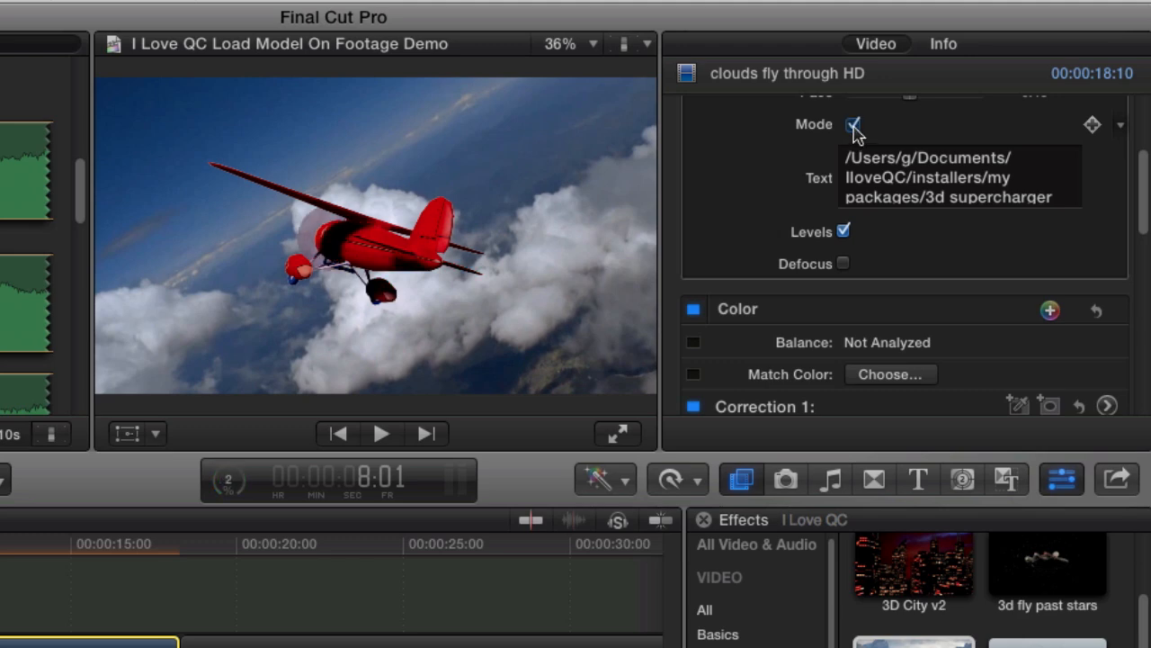
left_click(852, 126)
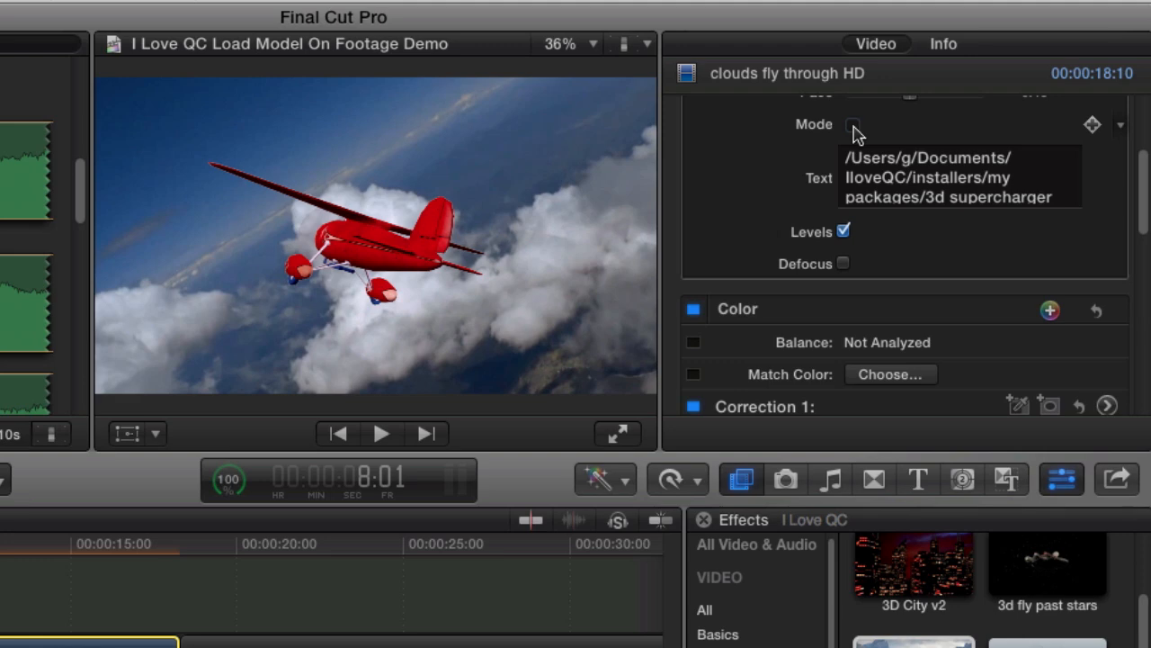
Step: Switch the effect's Levels option off and back on, and toggle the Defocus option
left_click_drag(1144, 205, 1142, 169)
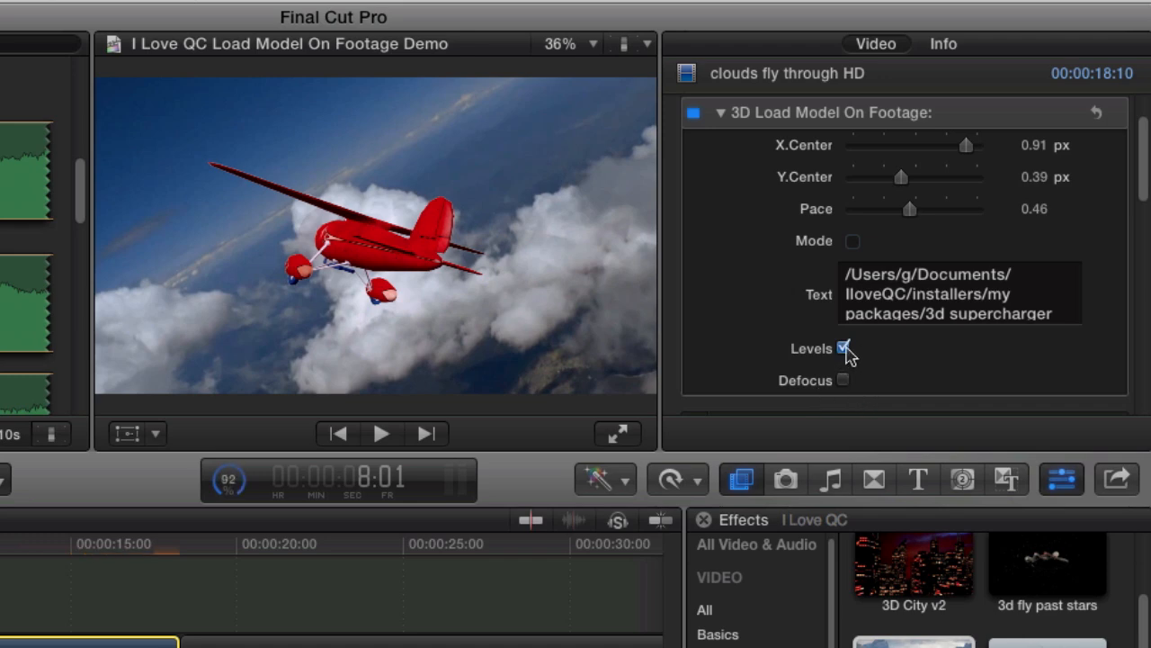
left_click(844, 348)
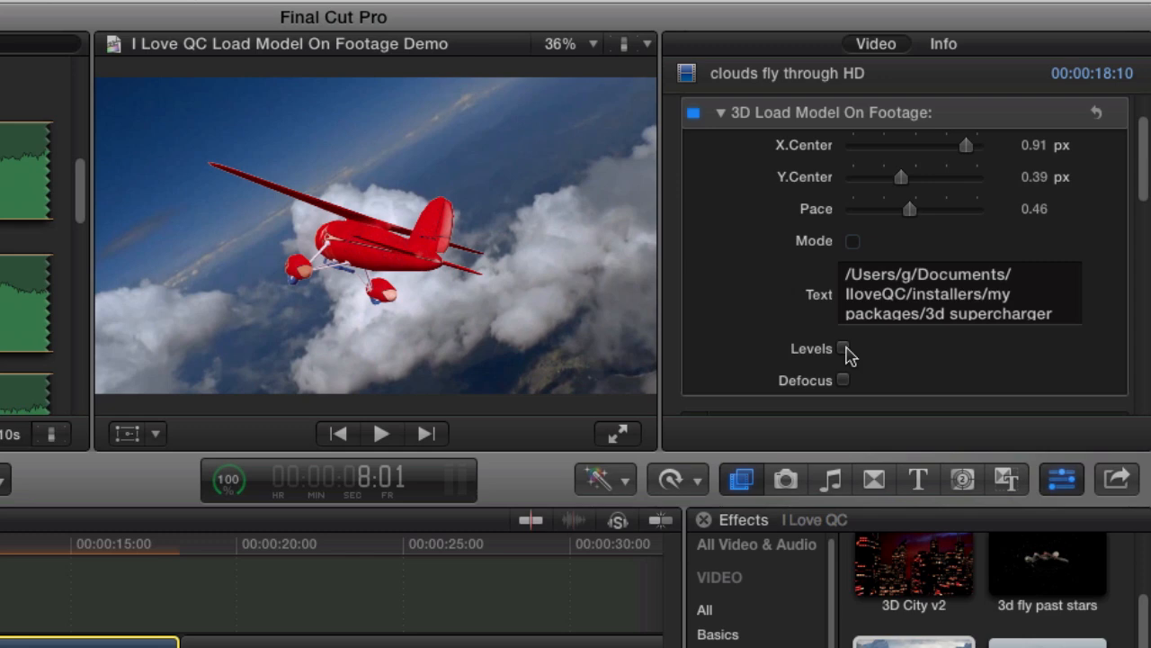
left_click(844, 348)
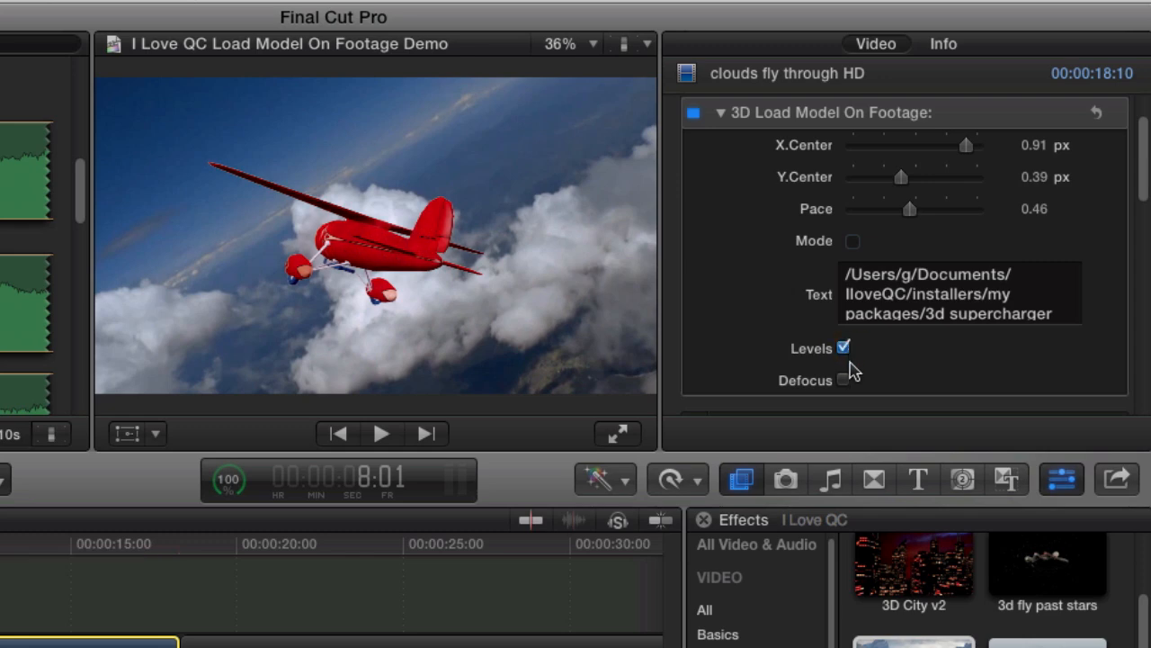
left_click(843, 379)
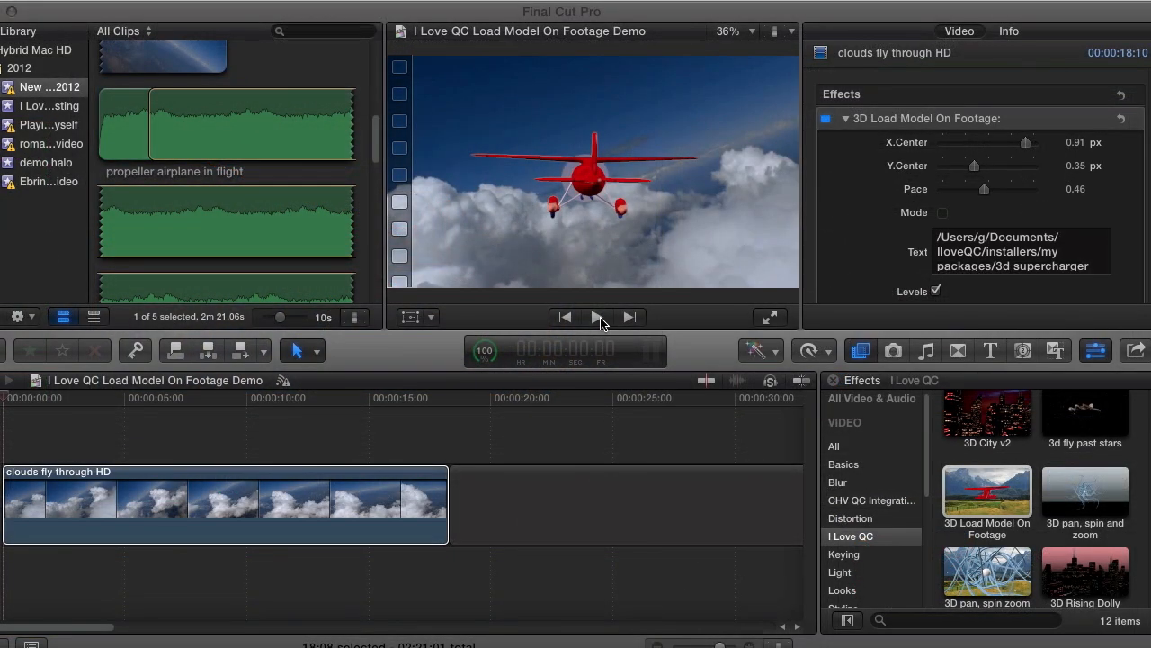
Step: Play the clouds clip from the start to preview the plane, stop playback and move the playhead to 7:09
left_click(598, 319)
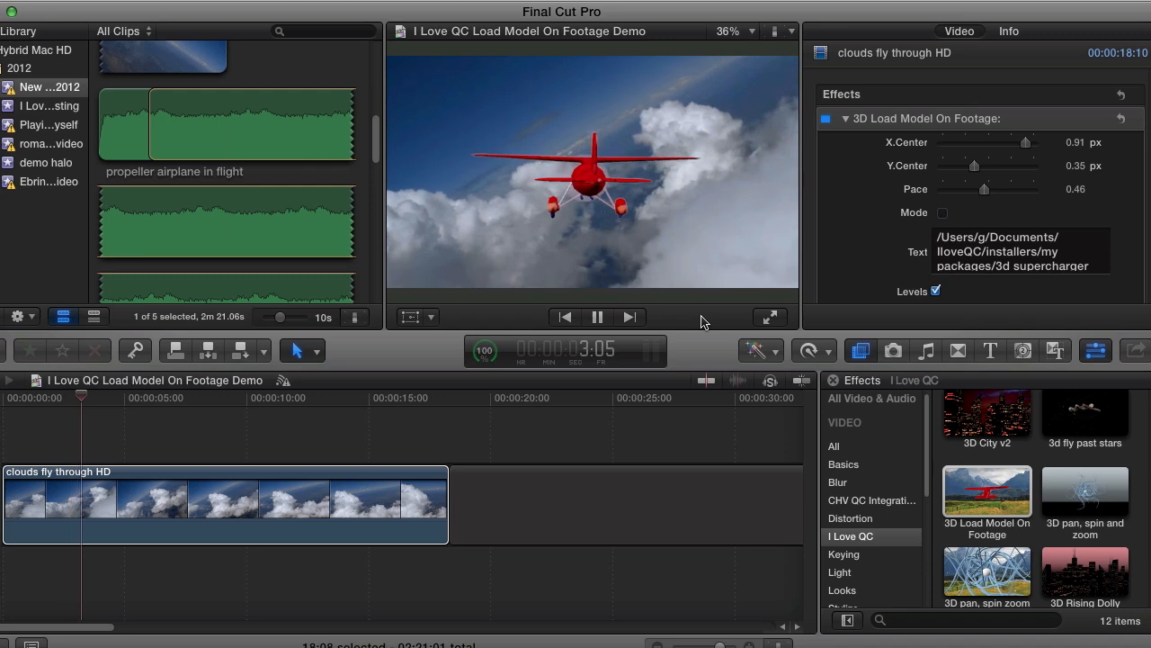
left_click(598, 318)
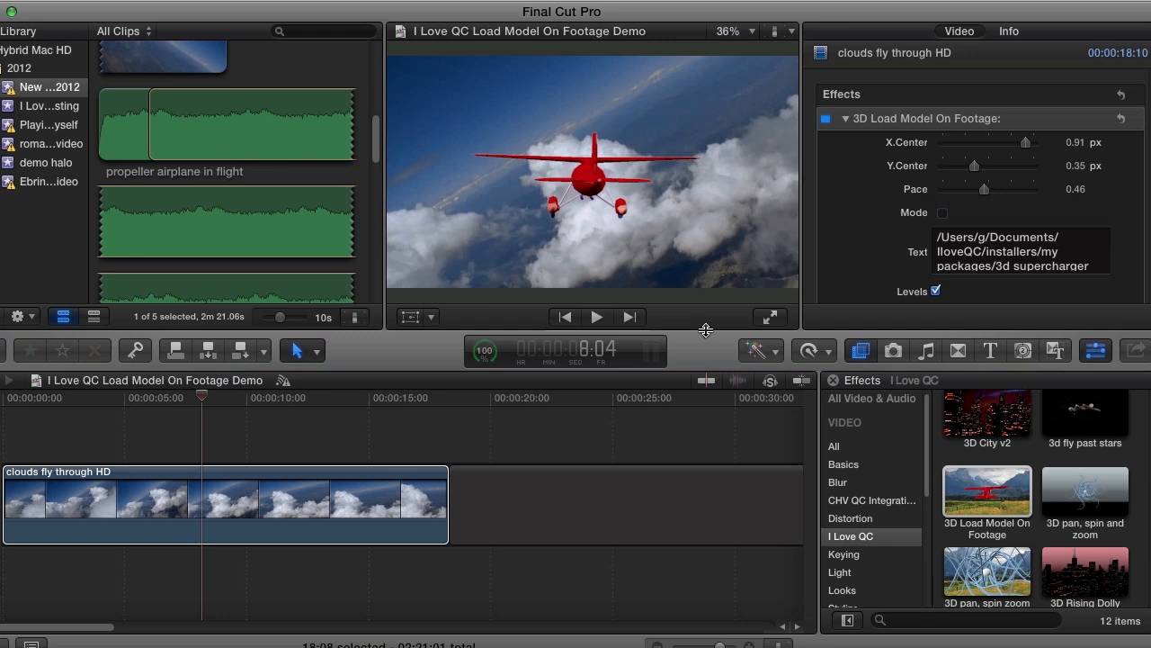
mouse_move(203, 397)
left_mouse_down()
mouse_move(91, 410)
mouse_move(421, 423)
mouse_move(171, 441)
mouse_move(183, 443)
left_mouse_up()
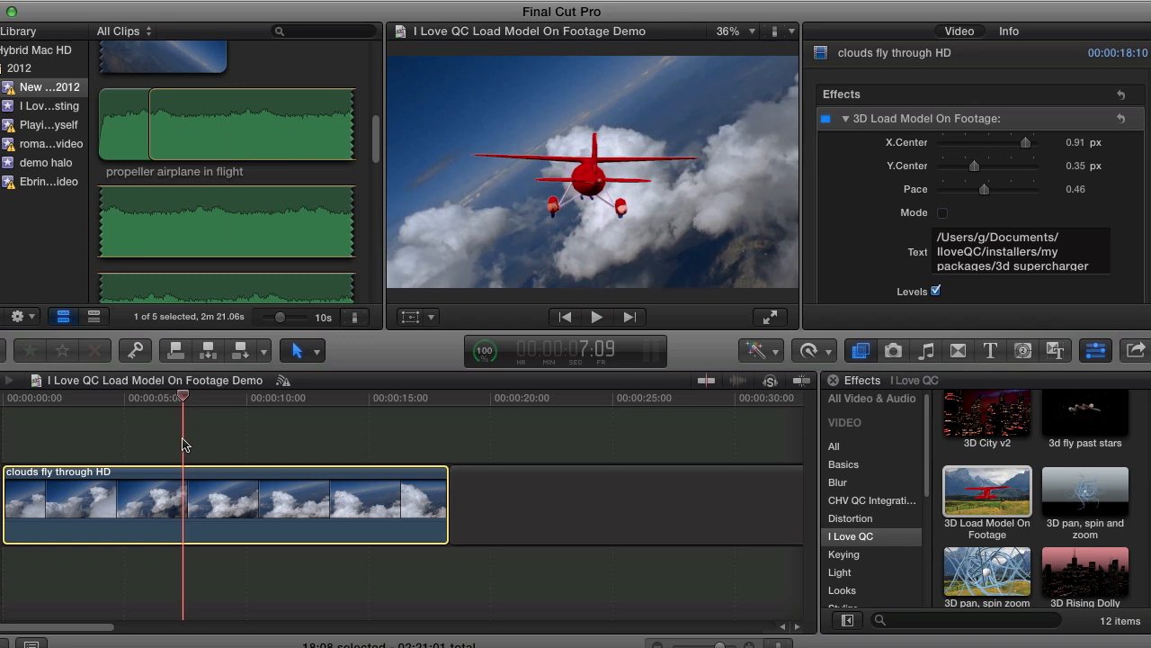
Step: Add a Y.Center keyframe at 0.35 px at the very start of the clouds clip
key("Home")
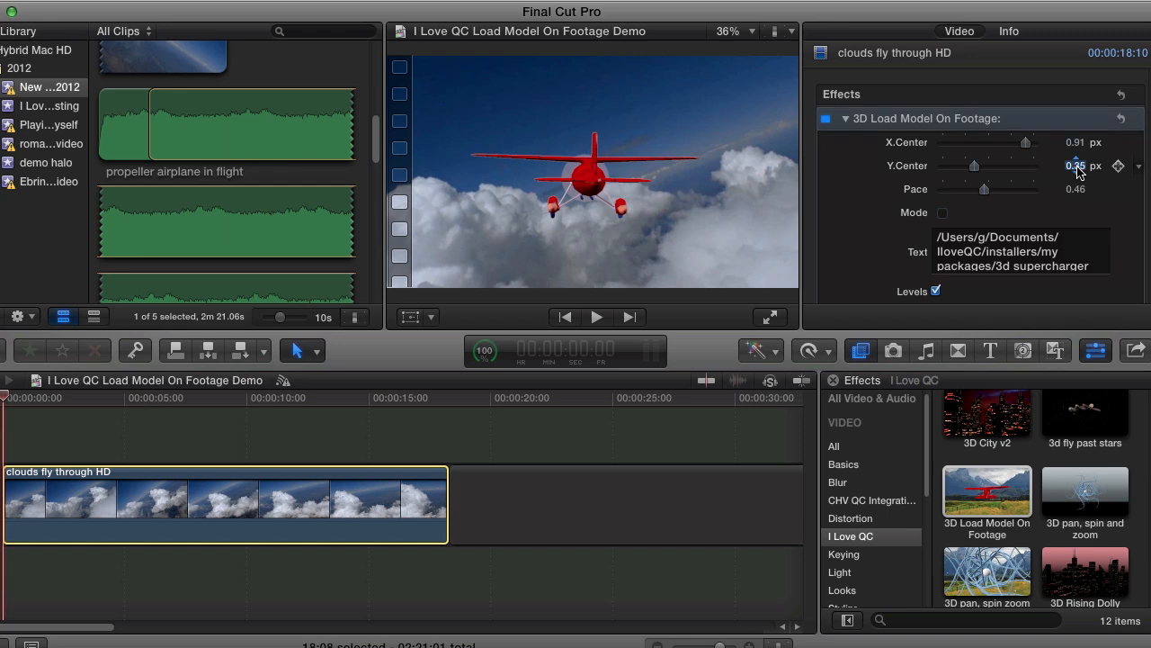
left_click_drag(1079, 172, 1100, 174)
left_click(1118, 166)
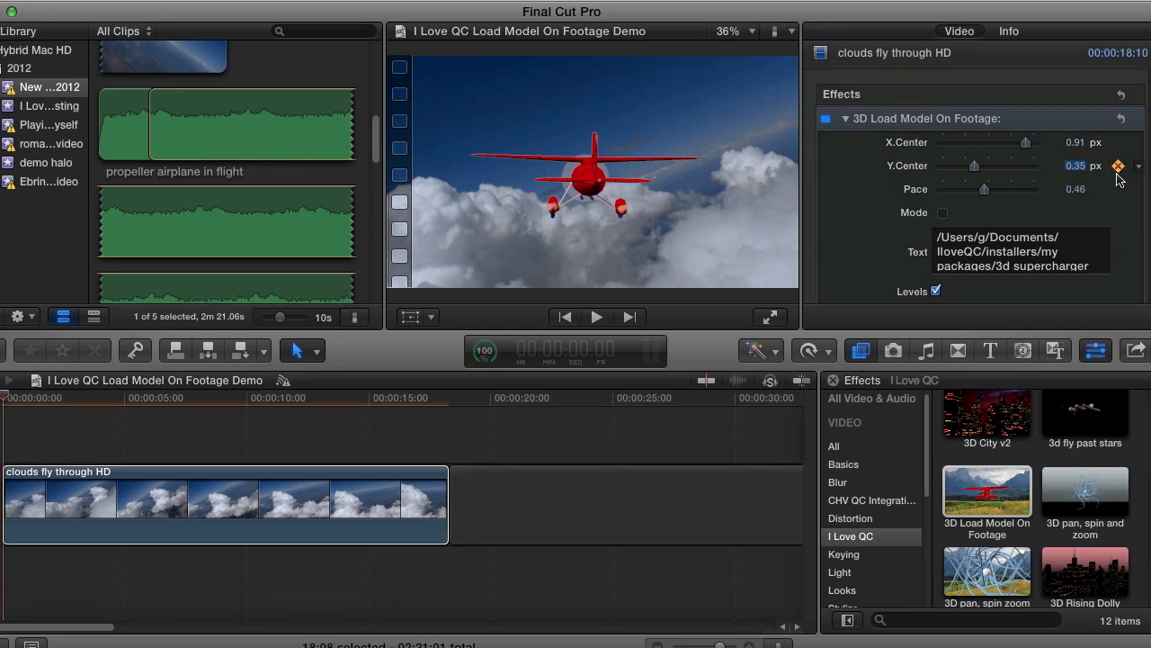
Step: Add a Y.Center keyframe at 7:20 on the clouds clip and set its value to 0.33 px
left_click(193, 407)
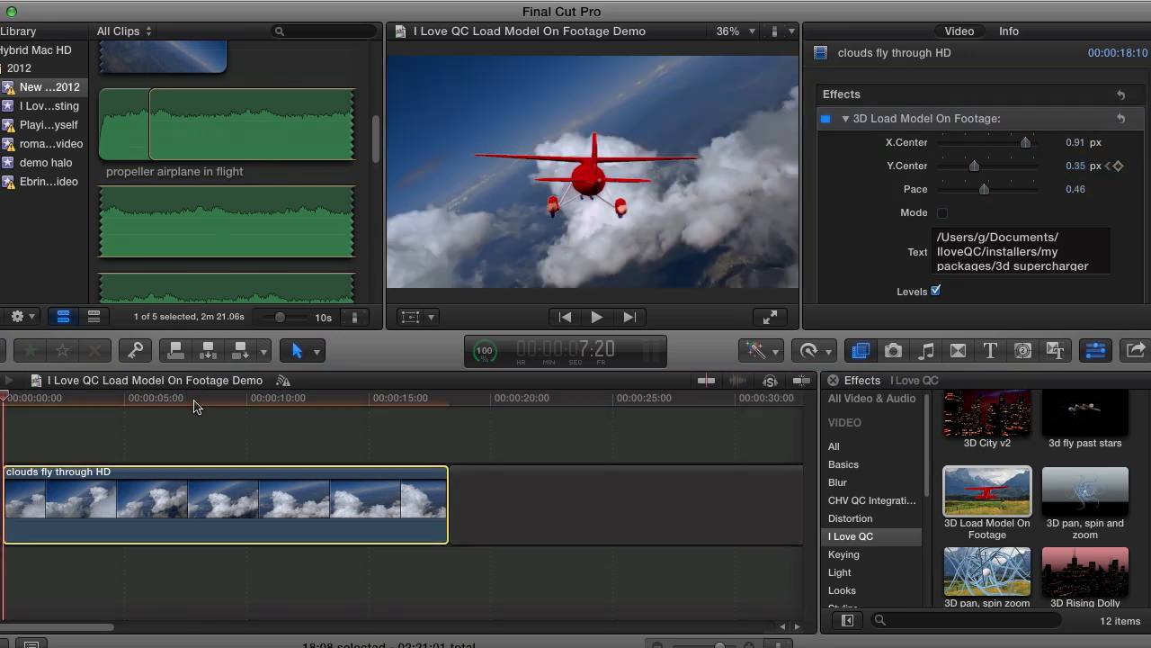
left_click(1116, 167)
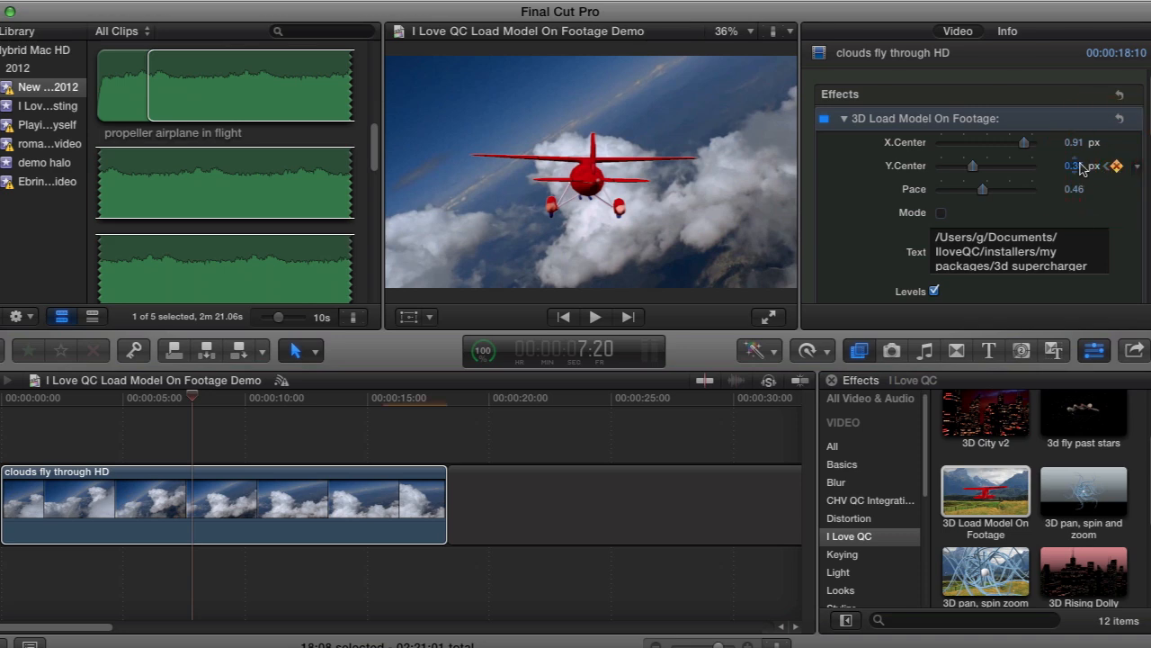
left_click(1076, 167)
type("0.33")
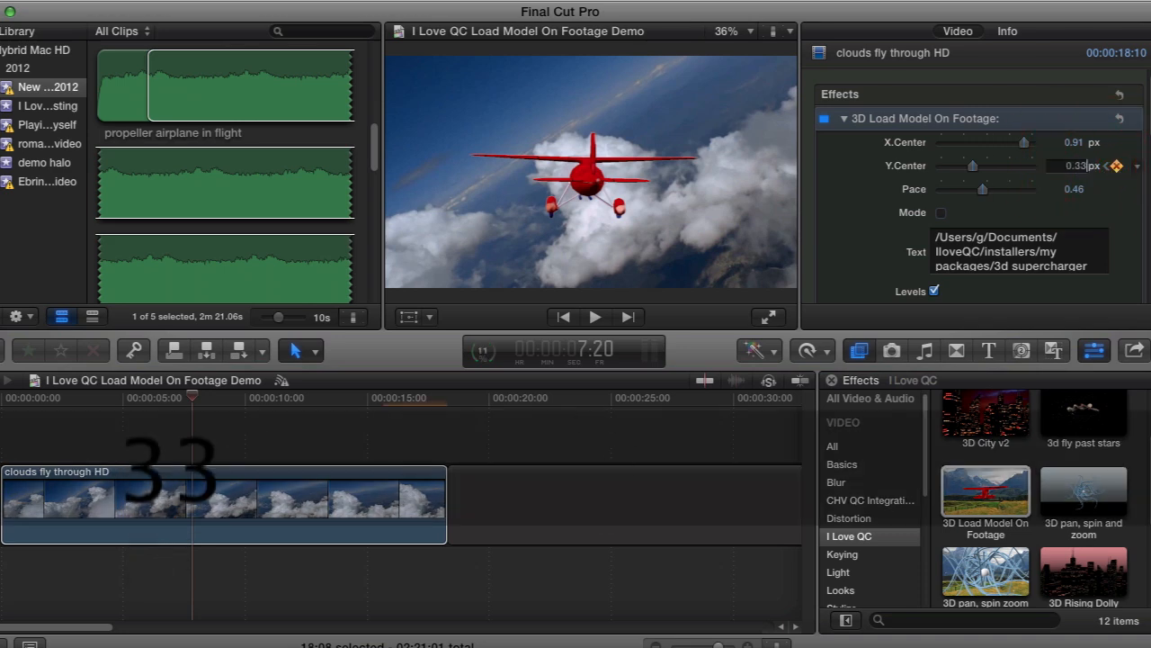
key("Return")
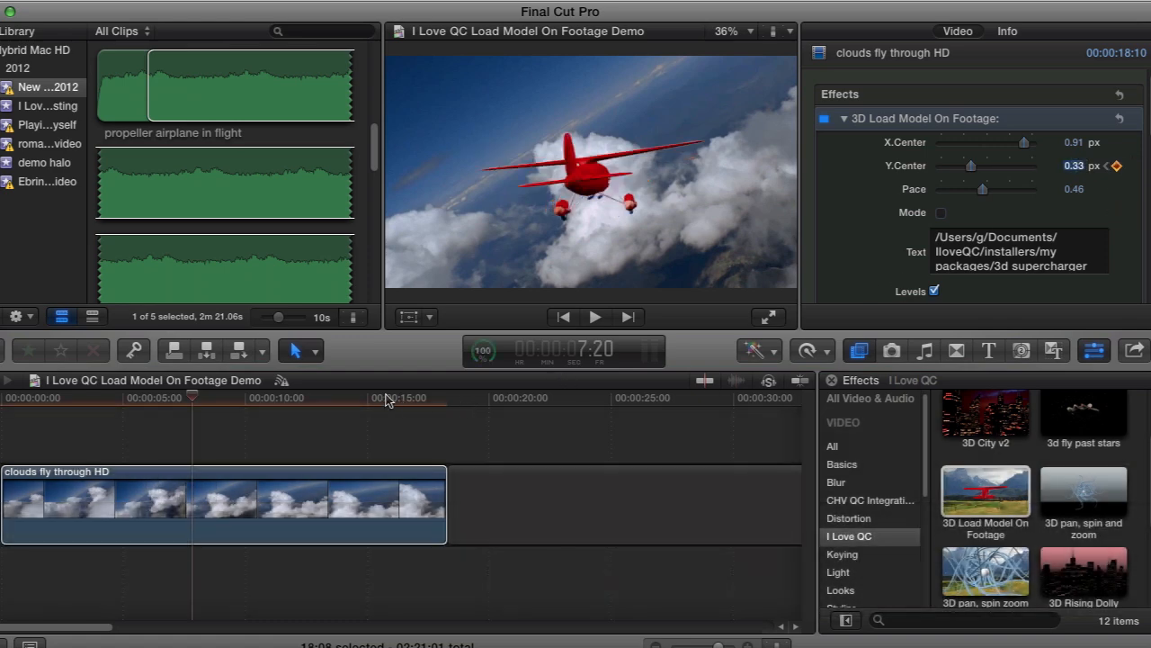
Step: Add another Y.Center keyframe at 15:13 on the clouds clip with a value of 0.36 px
left_click(379, 399)
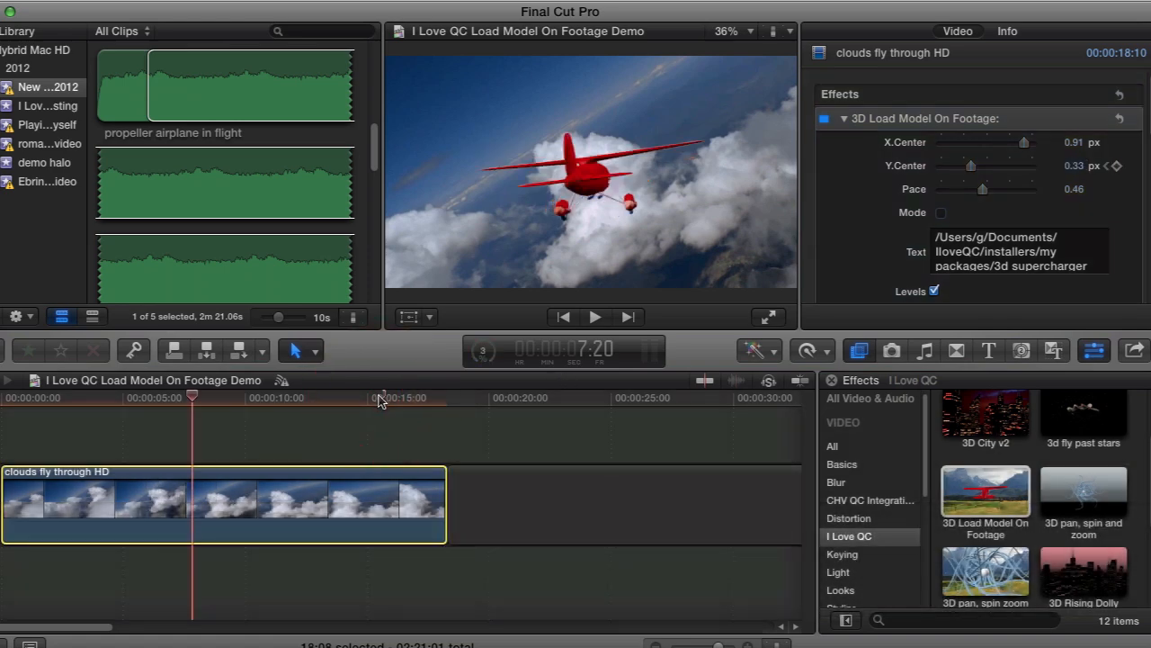
left_click(380, 399)
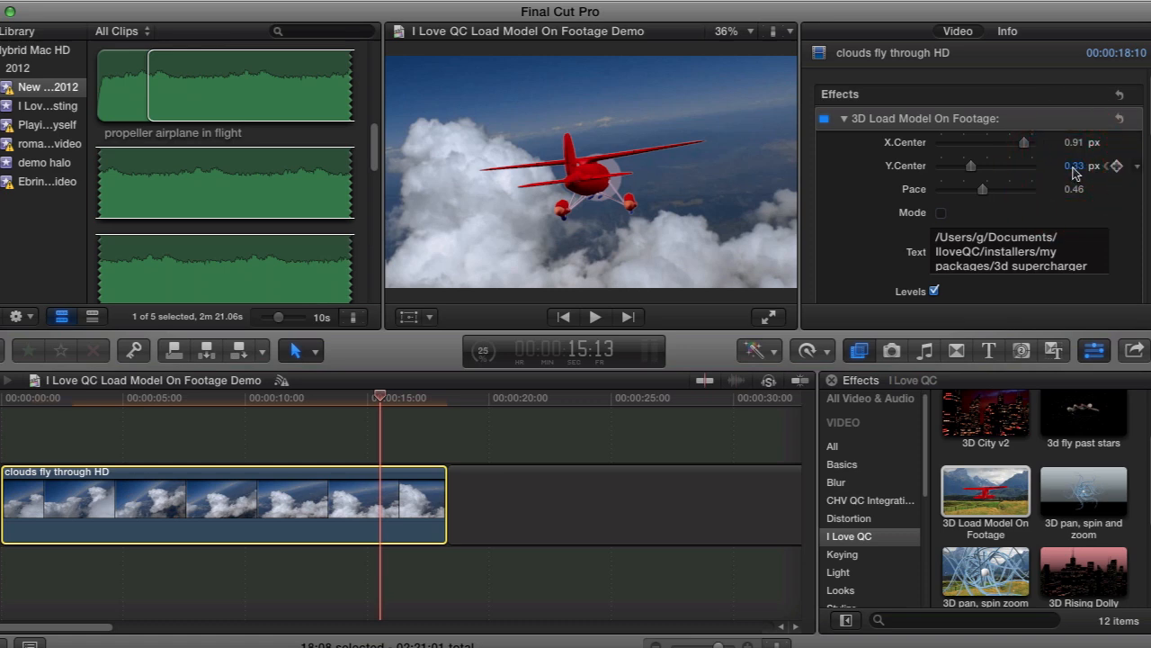
type("0.6")
key("Return")
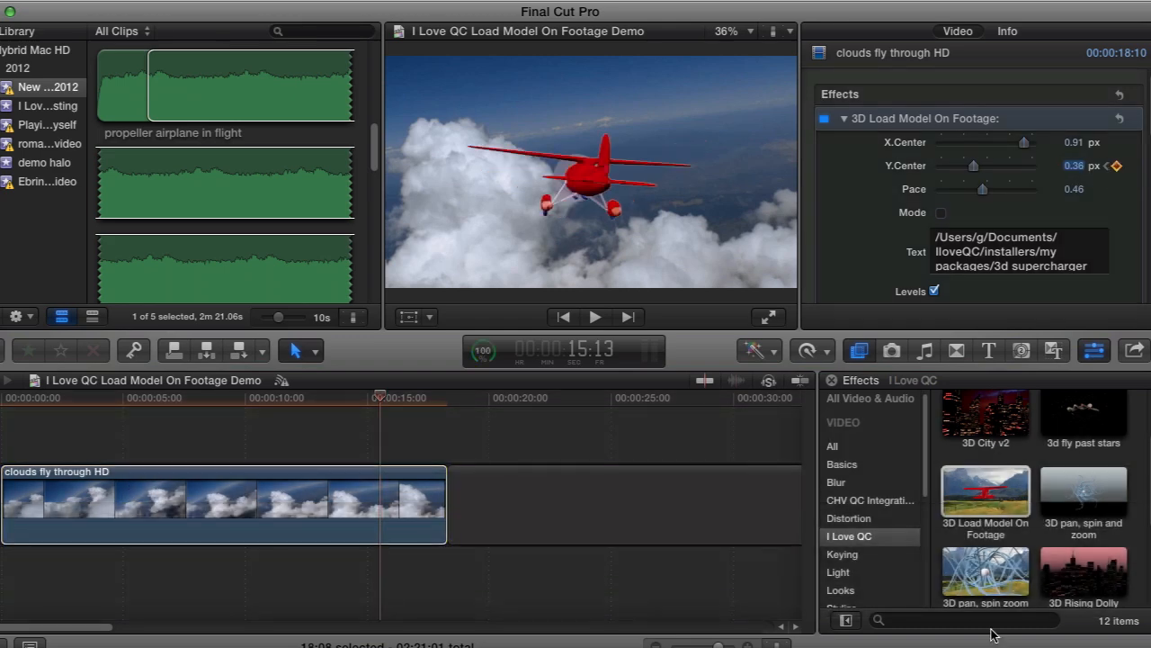
Step: Show the clouds clip's video animation to inspect the 3D Load Model On Footage keyframes, and return the playhead to the start
left_click(258, 528)
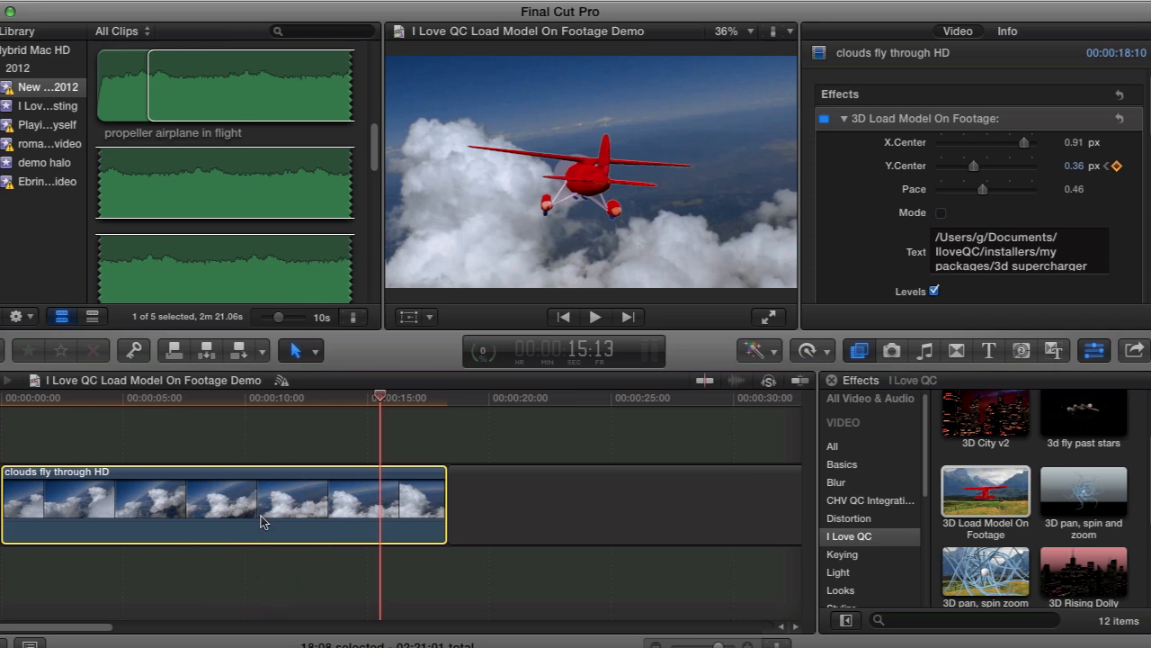
key("ctrl")
key("ctrl+v")
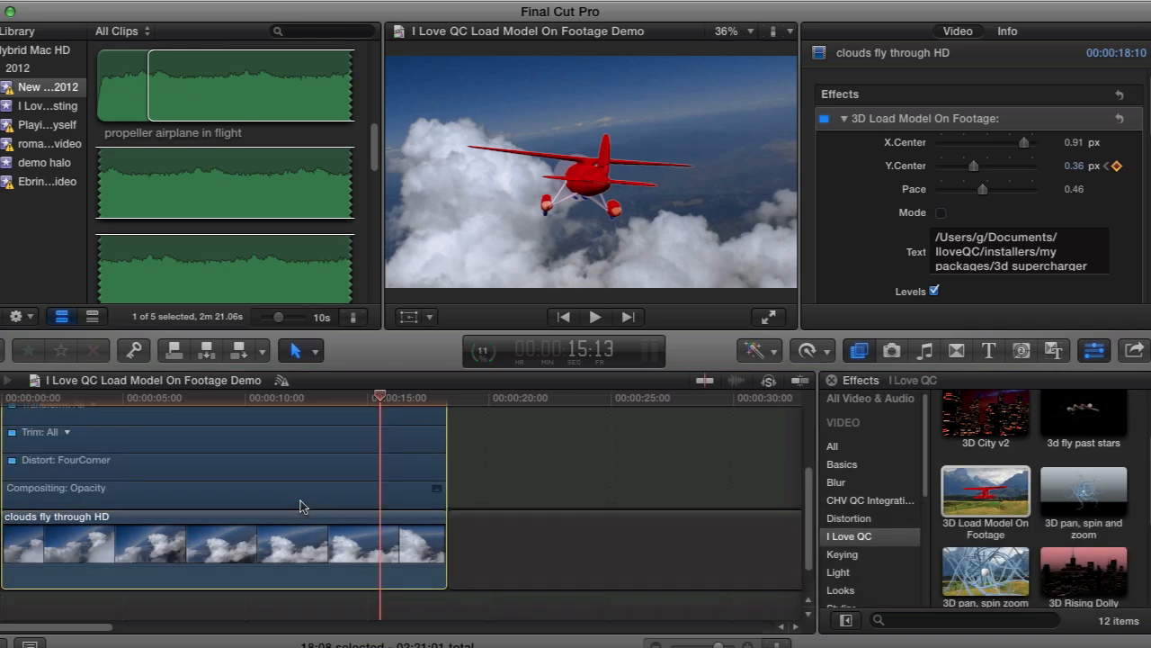
scroll(97, 464, "up", 3)
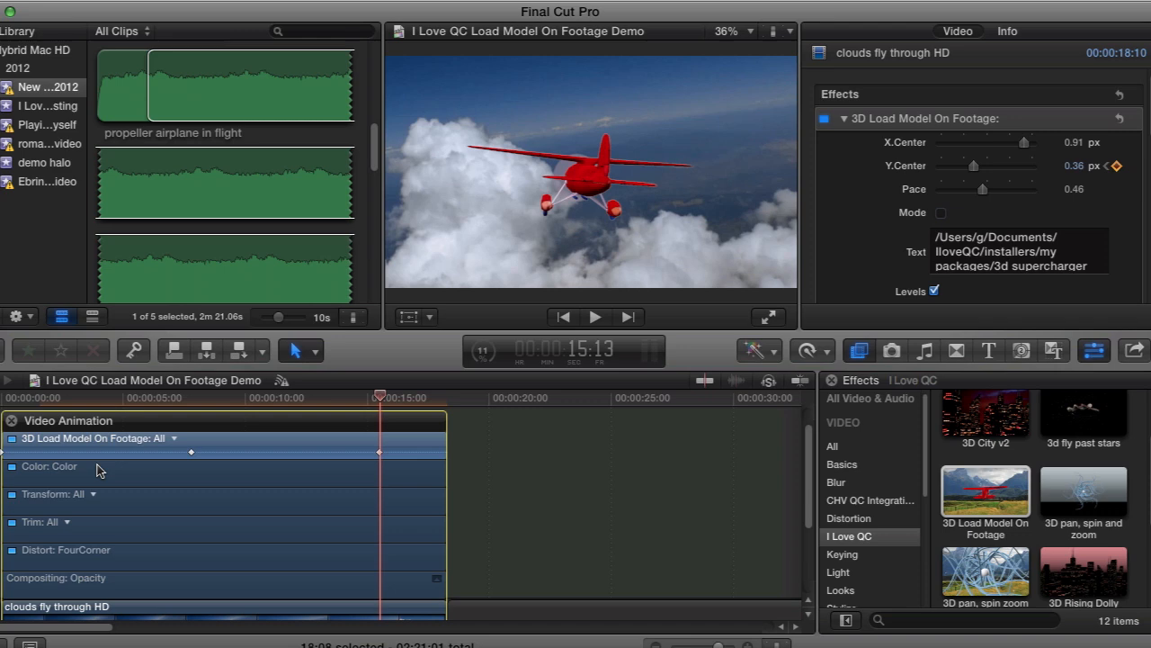
left_click(224, 455)
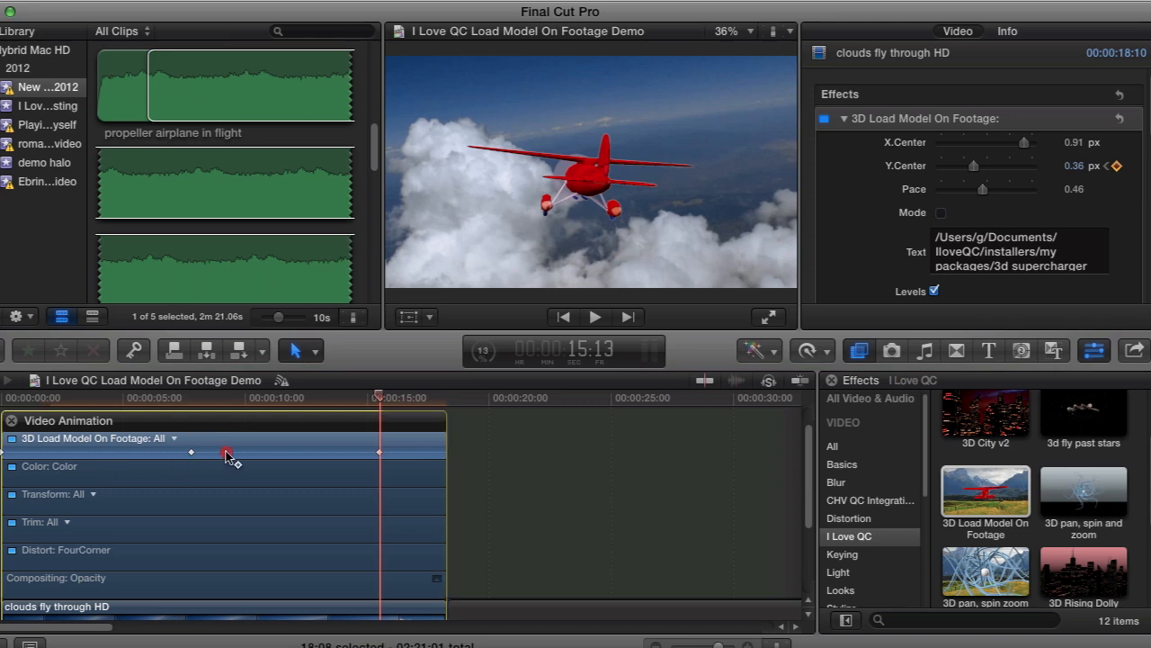
key("Home")
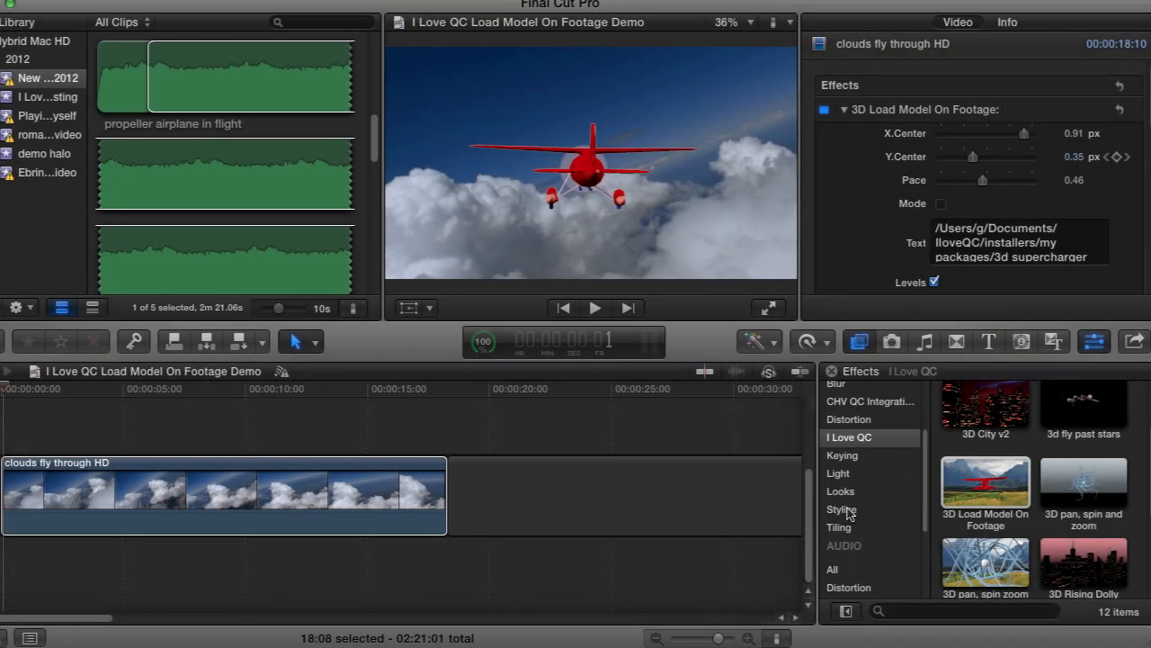
Step: Browse the Stylize effects as far as Super 8mm and Vignette, and select the clouds clip's 3D Load Model On Footage effect
left_click(846, 509)
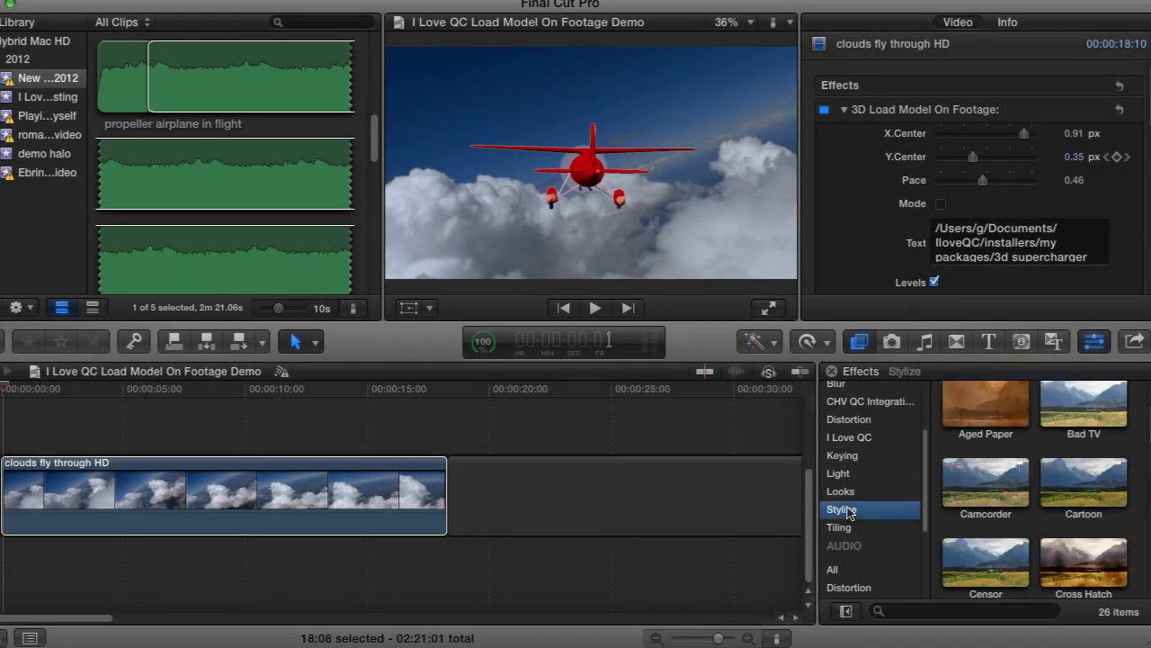
scroll(976, 490, "down", 10)
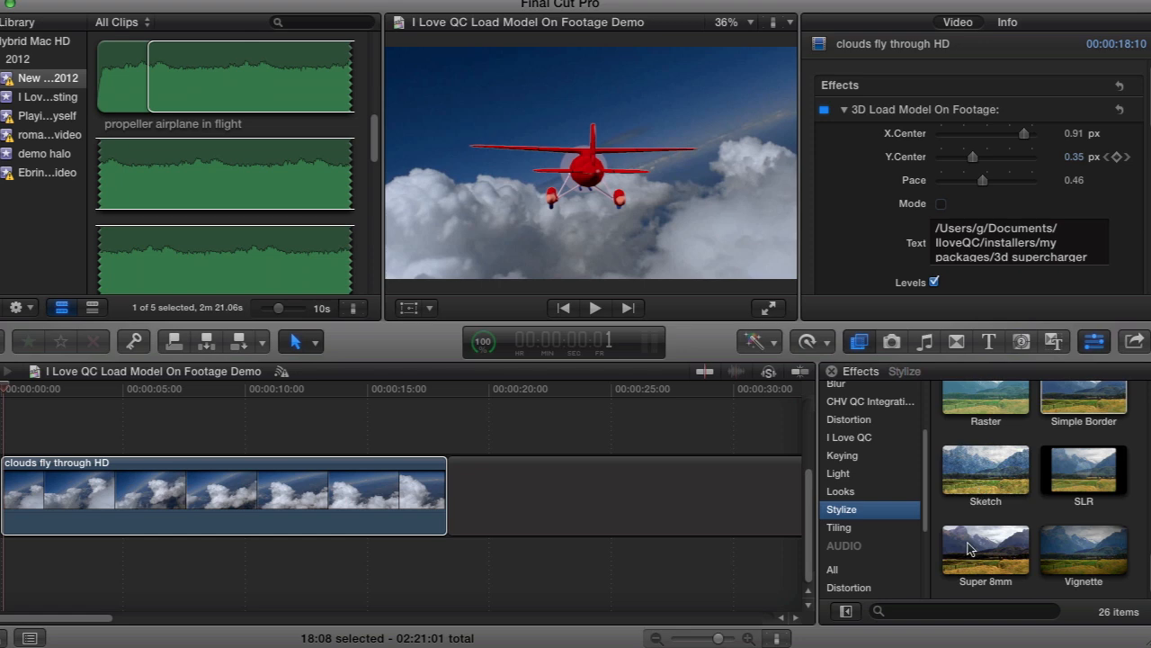
mouse_move(977, 559)
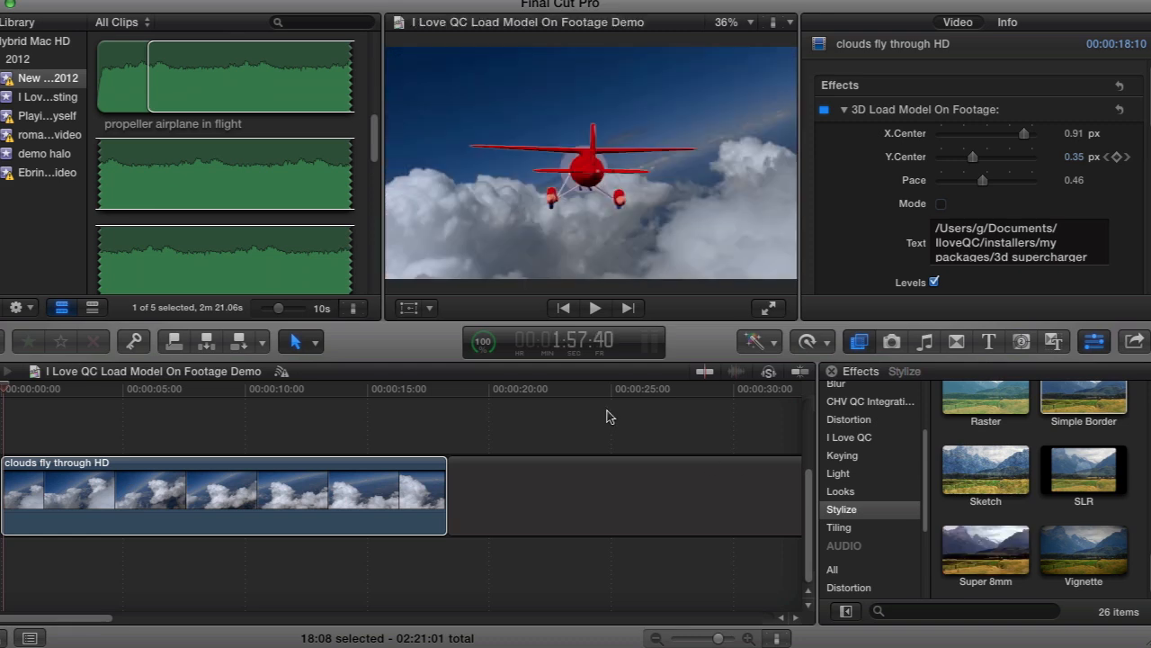
left_click(358, 491)
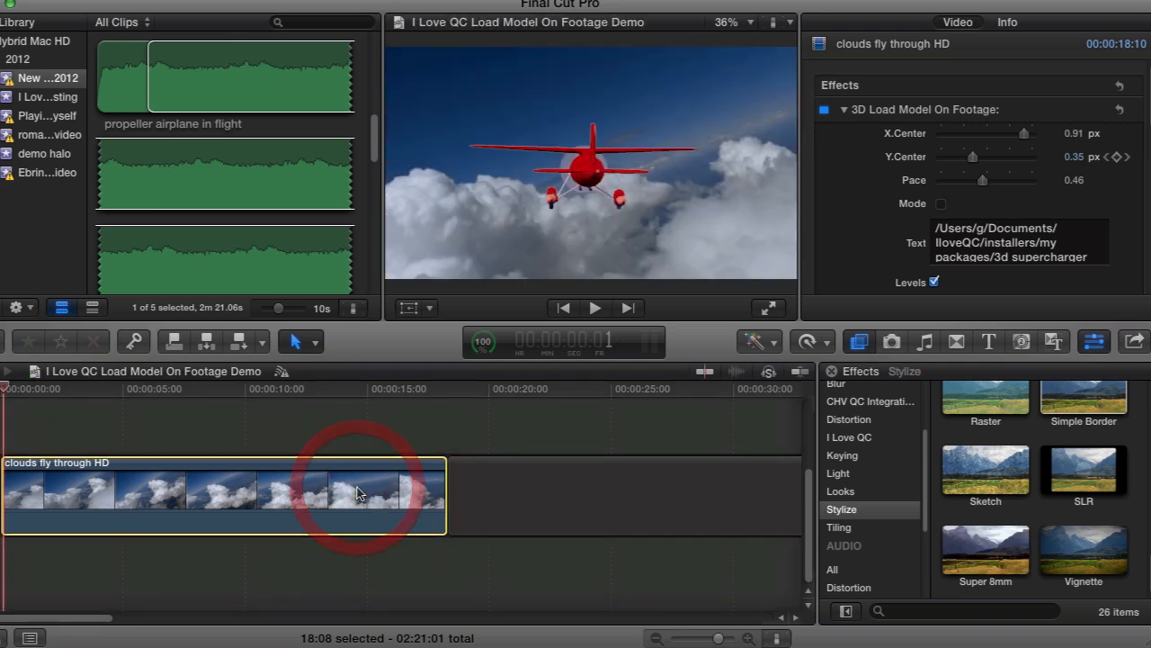
left_click(941, 112)
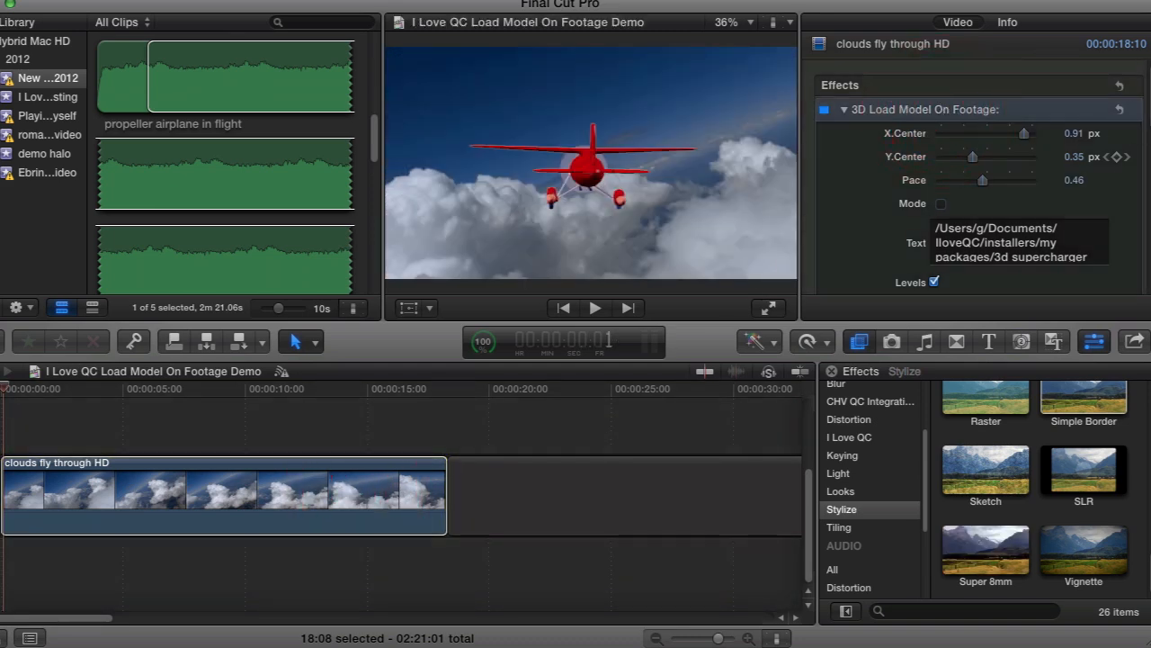
scroll(978, 180, "down", 2)
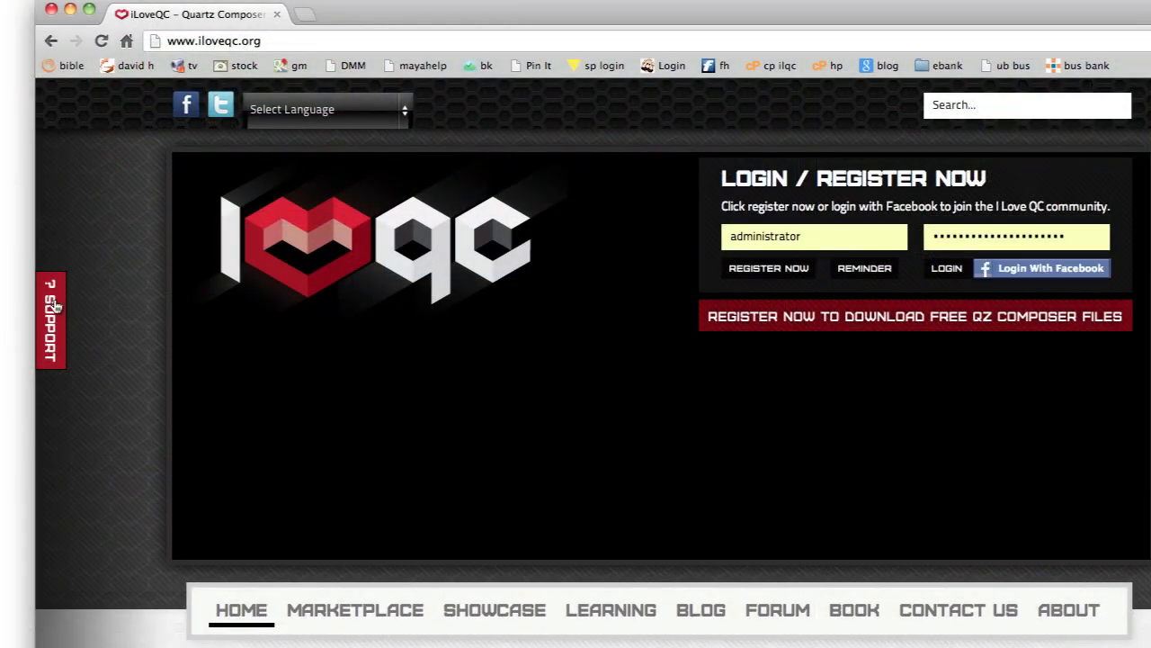
Step: Switch to the browser and open the support window on the iloveqc.org home page
left_click(51, 308)
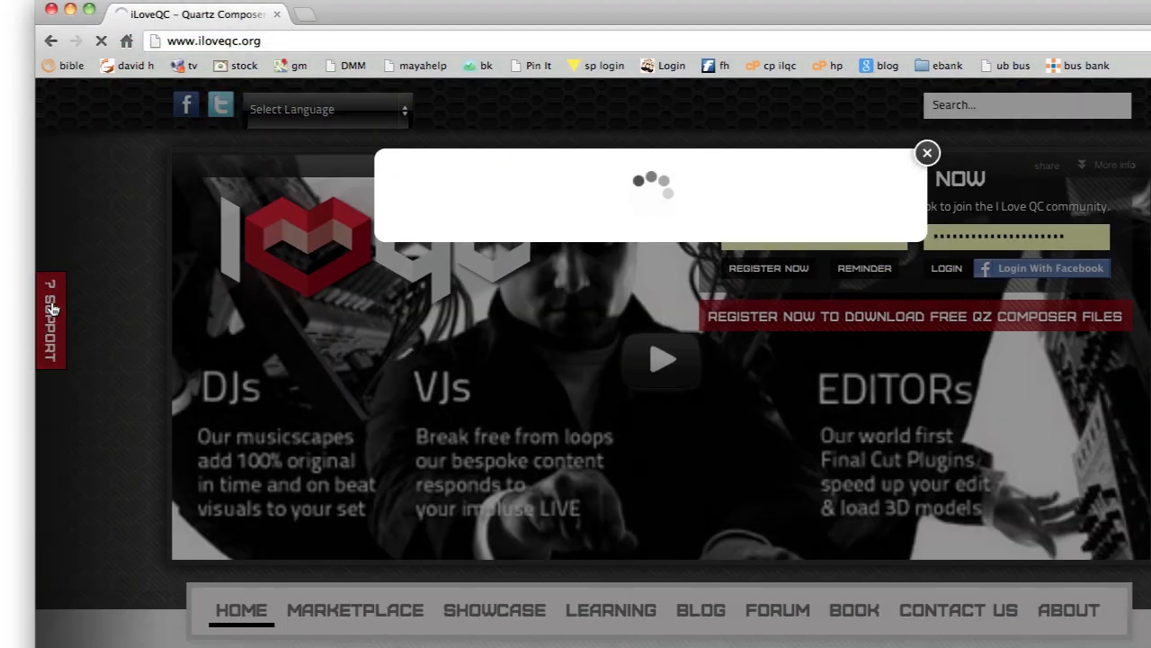